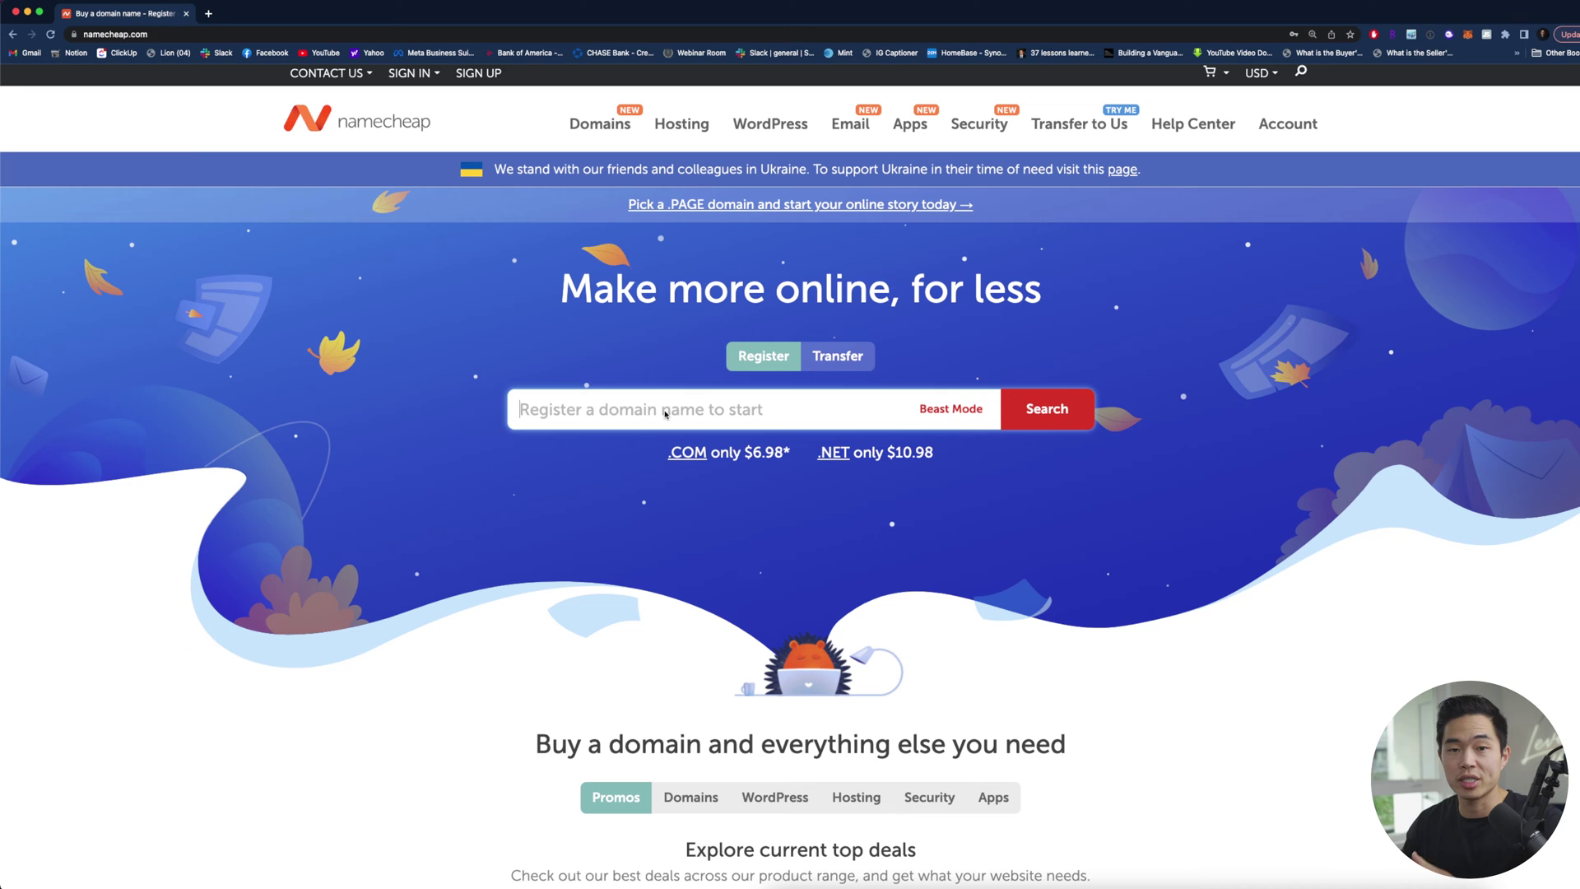
- Enter charliechangyoutube in the Register domain search box
{"action": "type", "text": "c"}
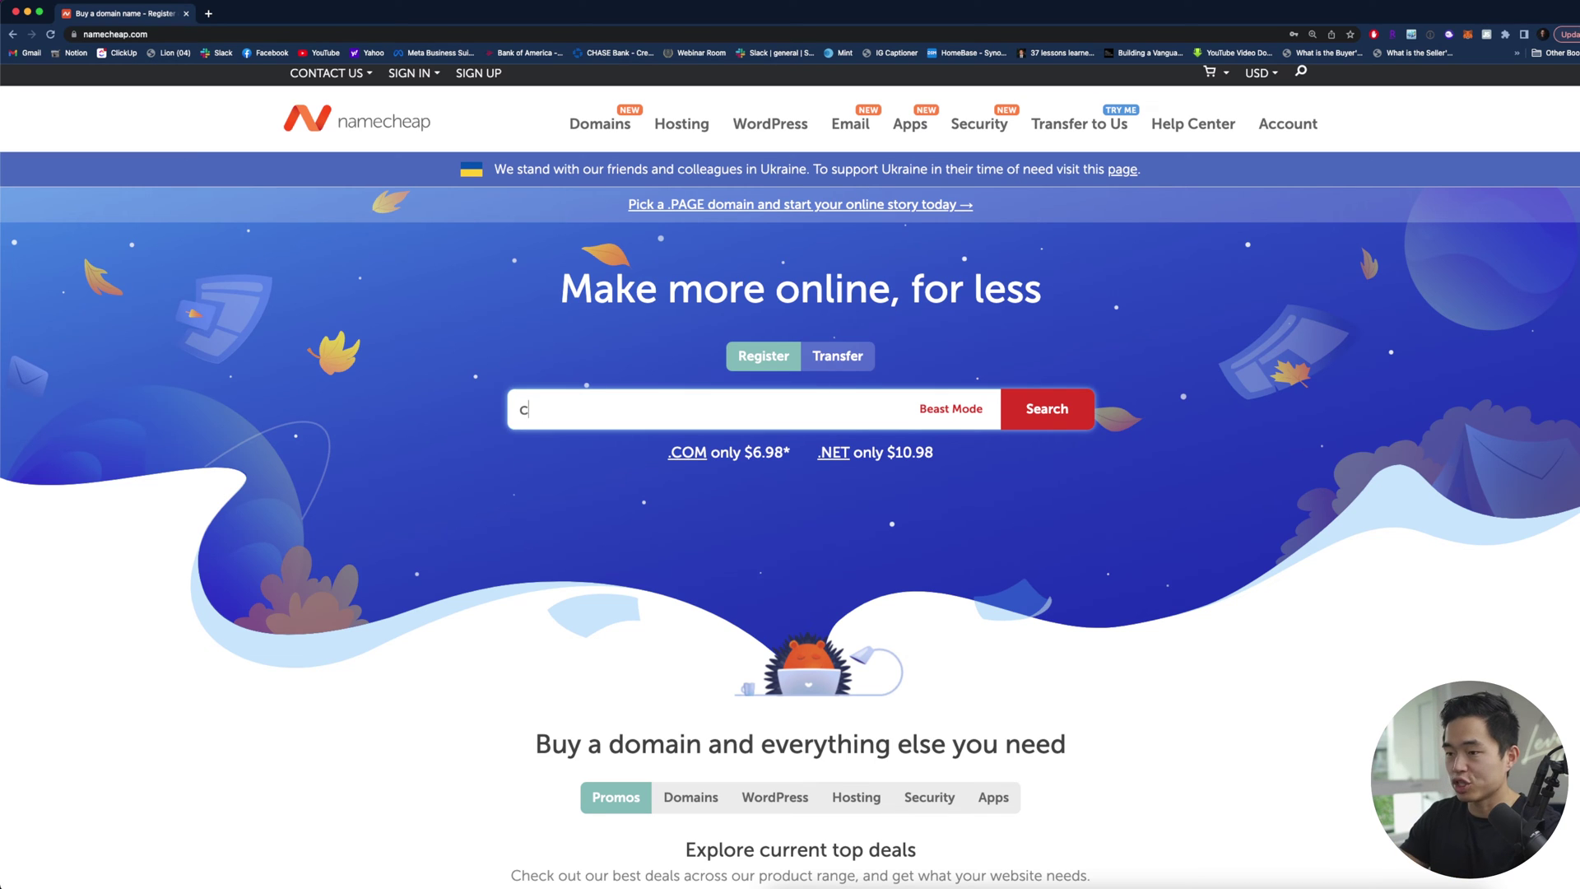
{"action": "type", "text": "harliechangyoutube"}
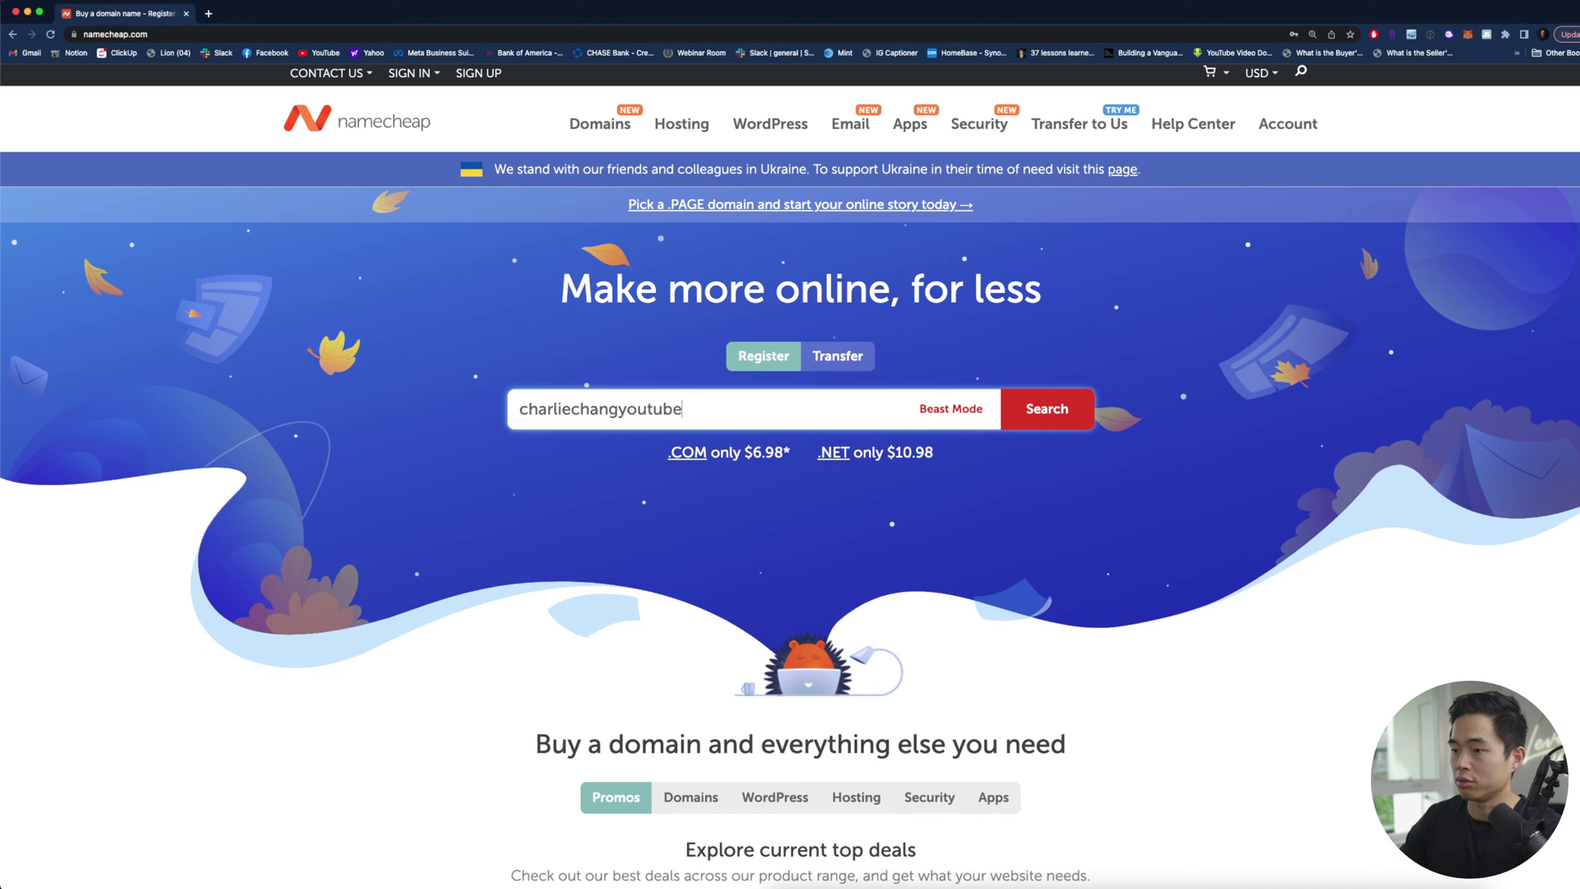
{"action": "left_click", "coordinate": [1061, 414]}
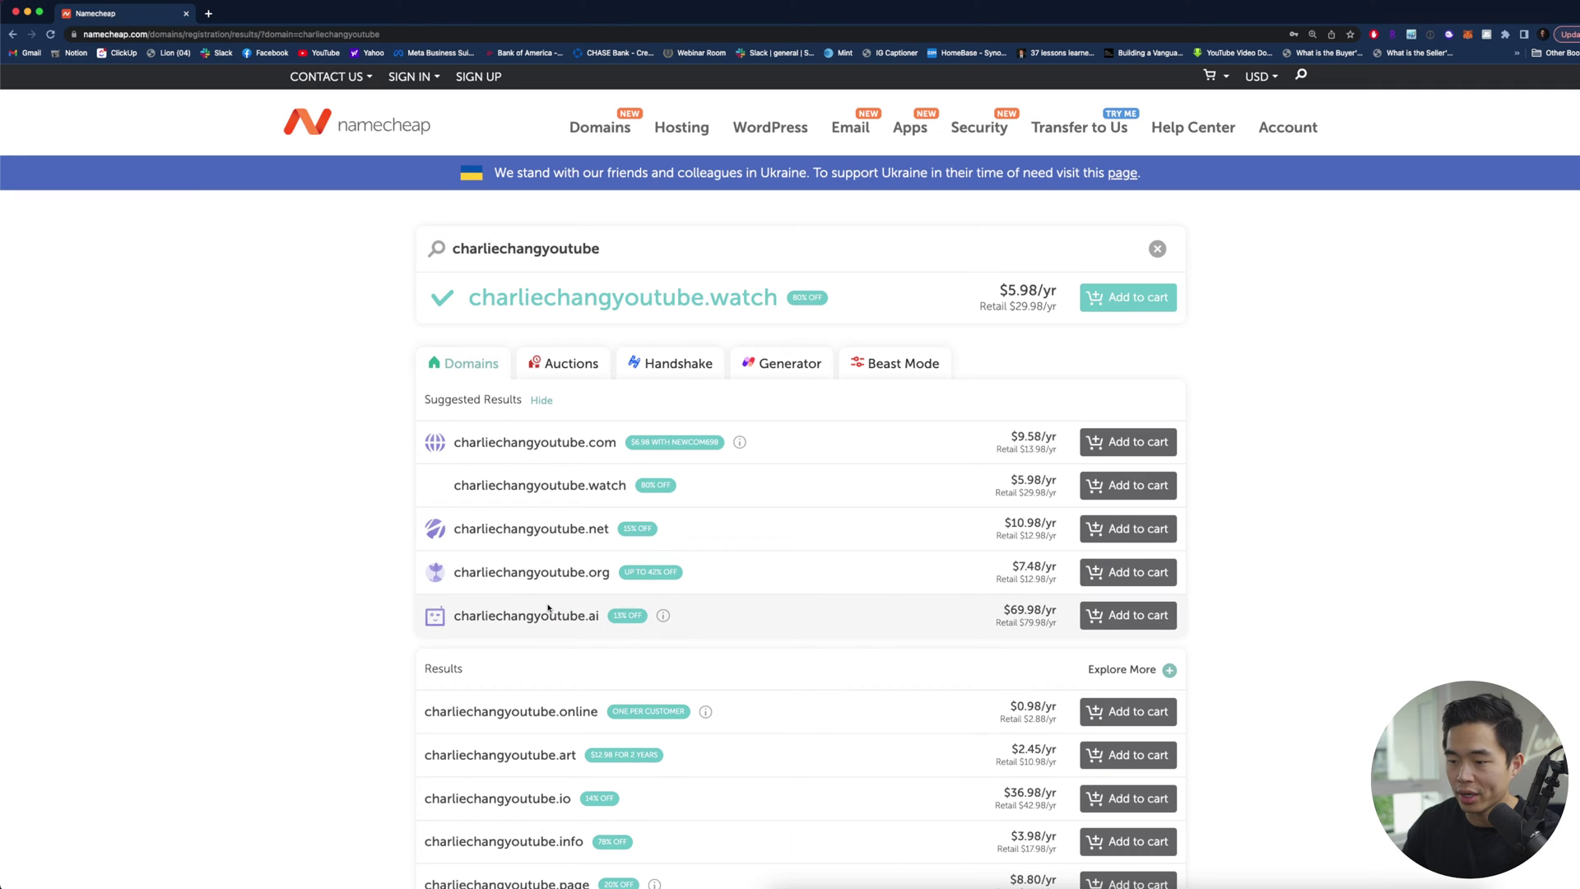
{"action": "scroll", "coordinate": [565, 610], "scroll_direction": "down", "scroll_amount": 2}
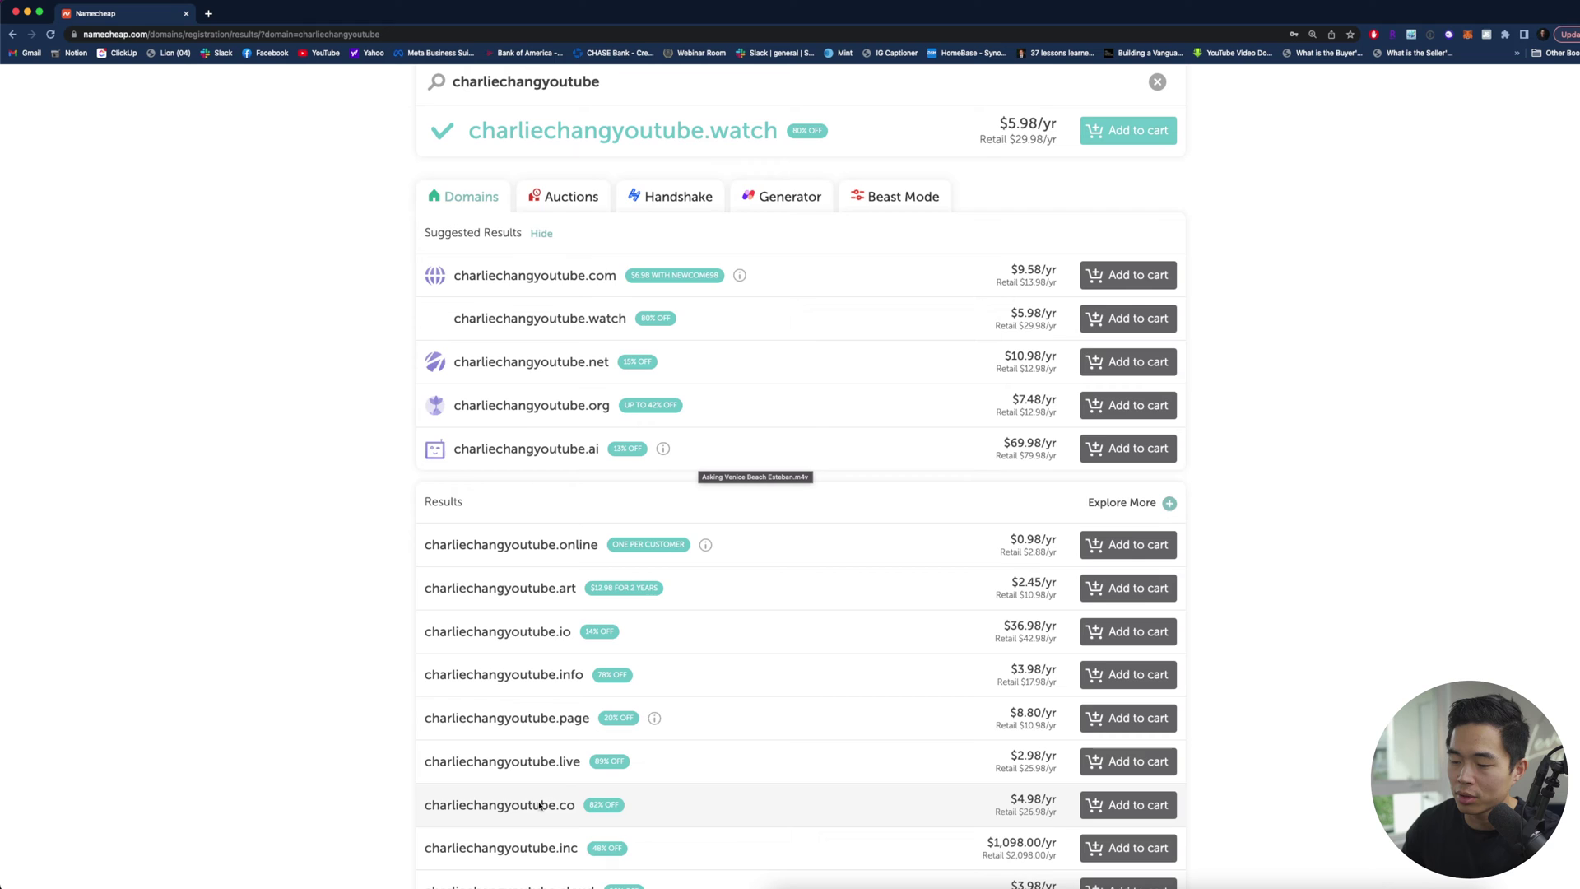
{"action": "scroll", "coordinate": [567, 647], "scroll_direction": "down", "scroll_amount": 3}
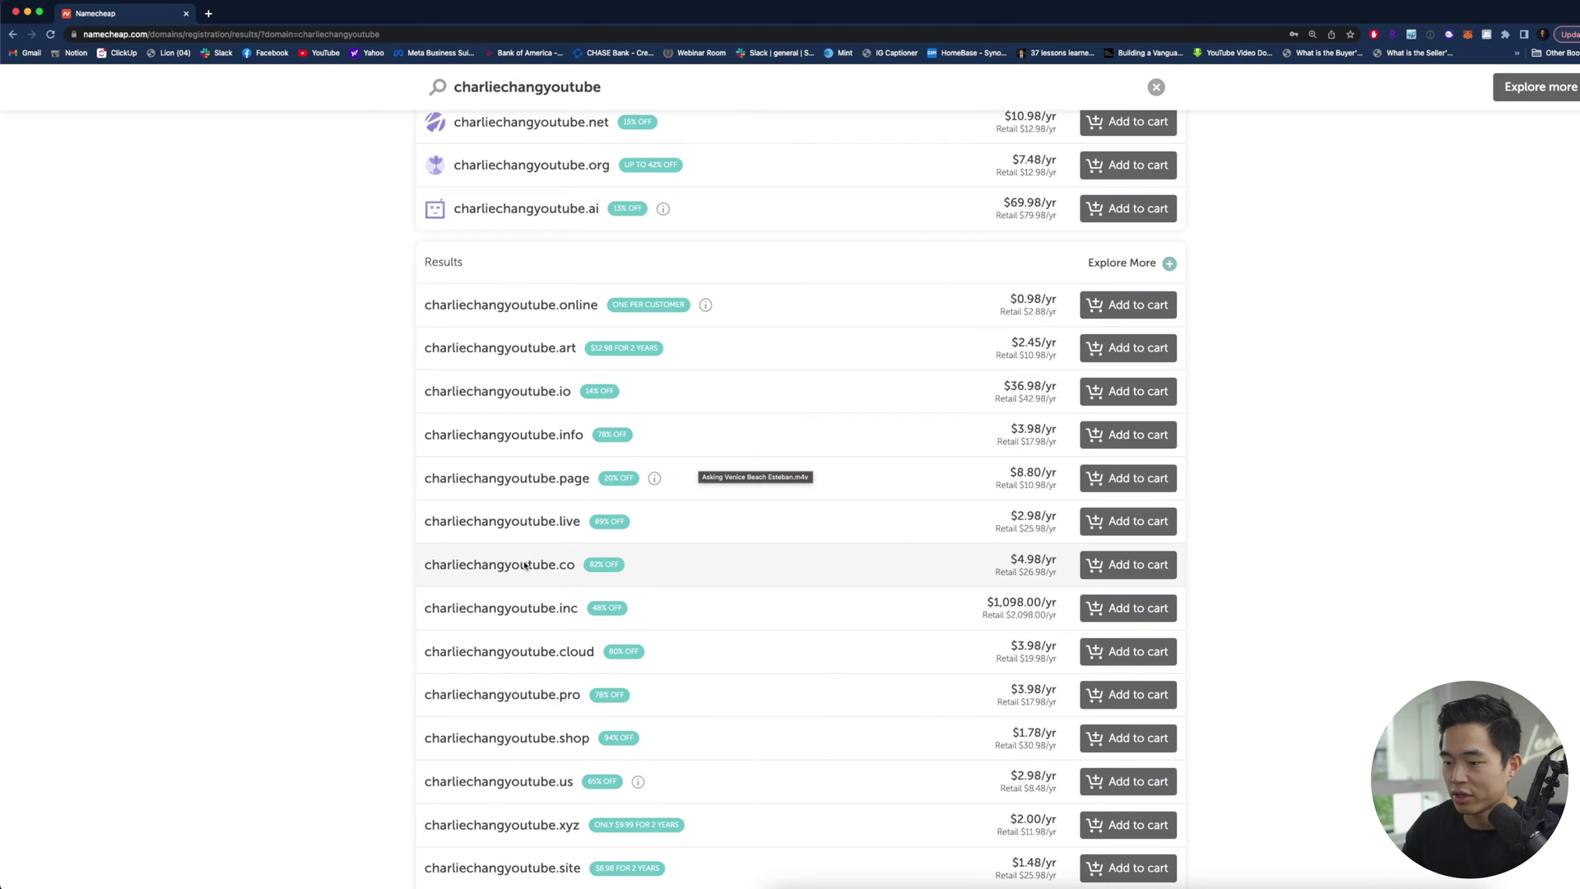
{"action": "scroll", "coordinate": [506, 559], "scroll_direction": "down", "scroll_amount": 3}
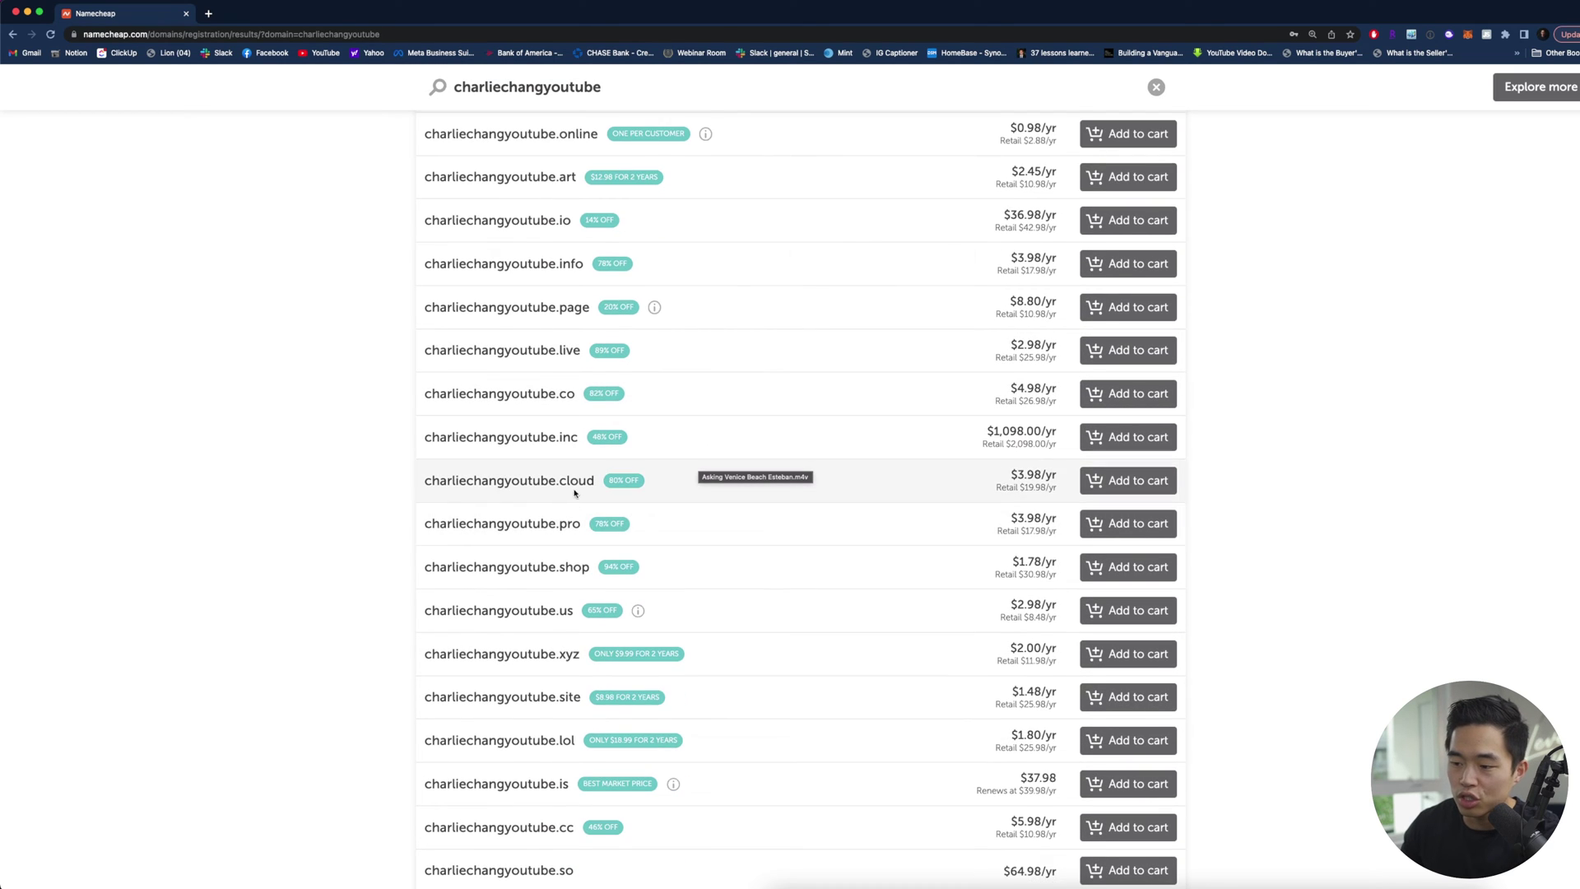
{"action": "scroll", "coordinate": [684, 722], "scroll_direction": "down", "scroll_amount": 1}
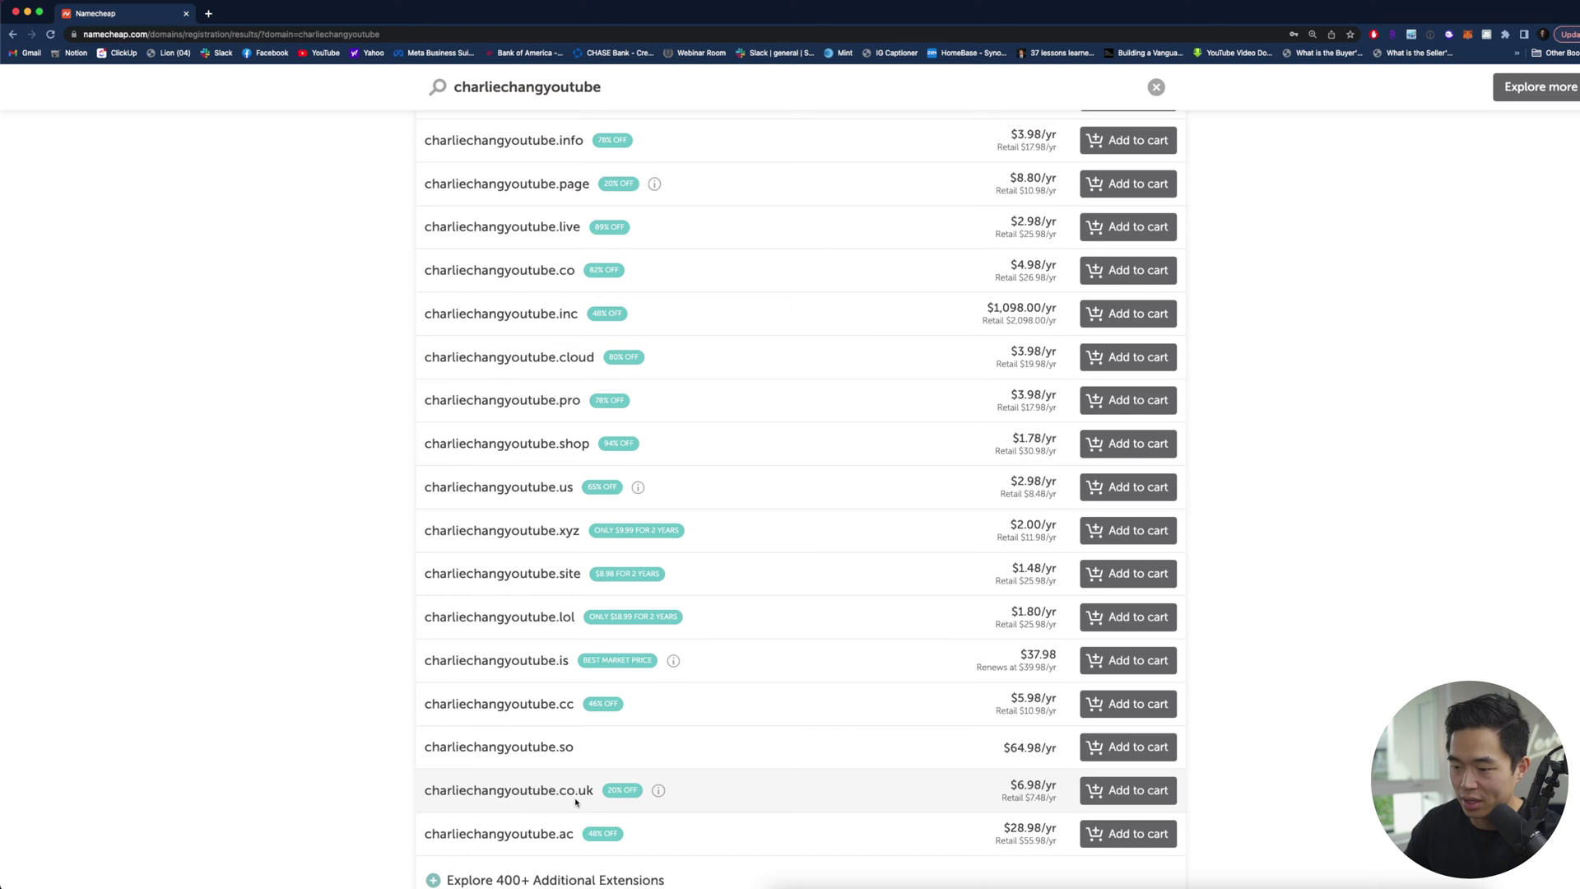
{"action": "scroll", "coordinate": [463, 606], "scroll_direction": "up", "scroll_amount": 10}
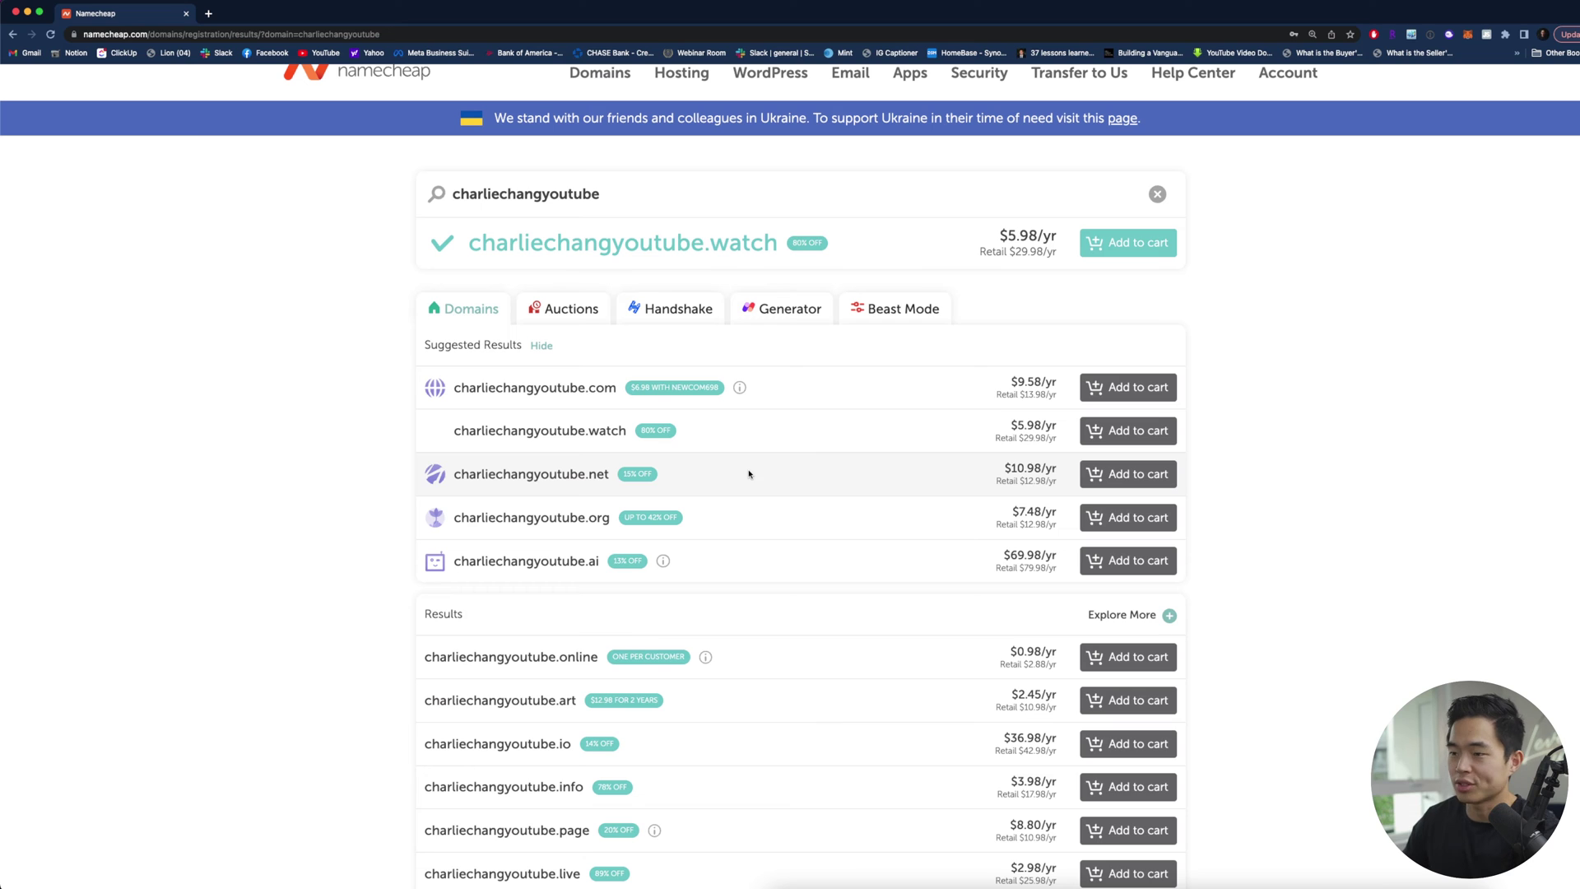
{"action": "scroll", "coordinate": [749, 474], "scroll_direction": "up", "scroll_amount": 1}
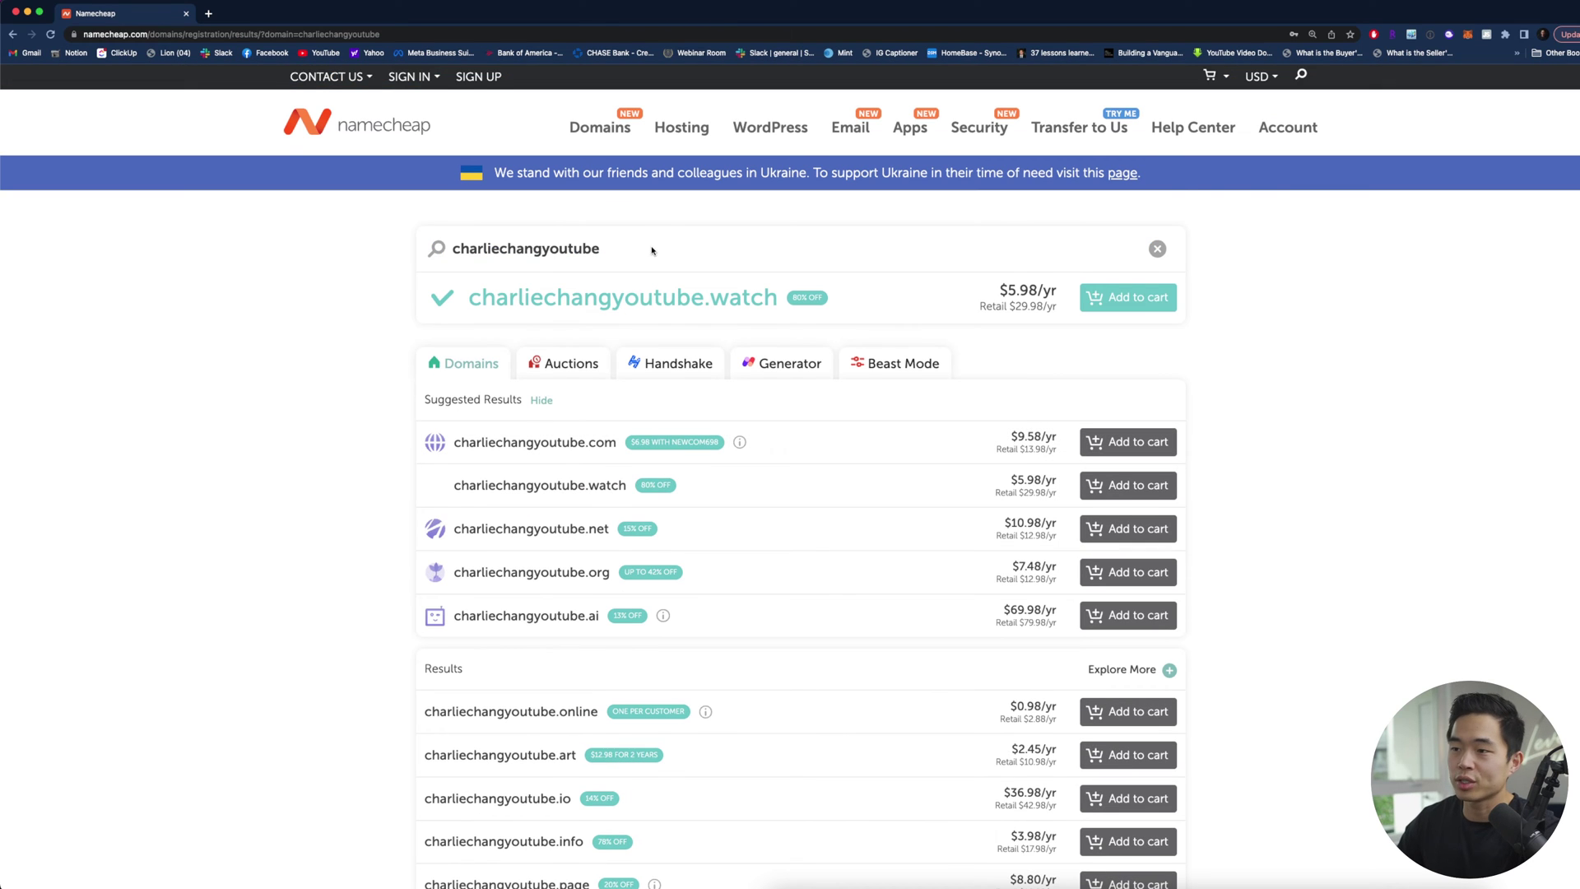
- Search computernerd and compare prices, e.g. computernerd.computer at $11.98/yr and premium computernerd.co at $4,840.00
{"action": "left_click", "coordinate": [651, 256]}
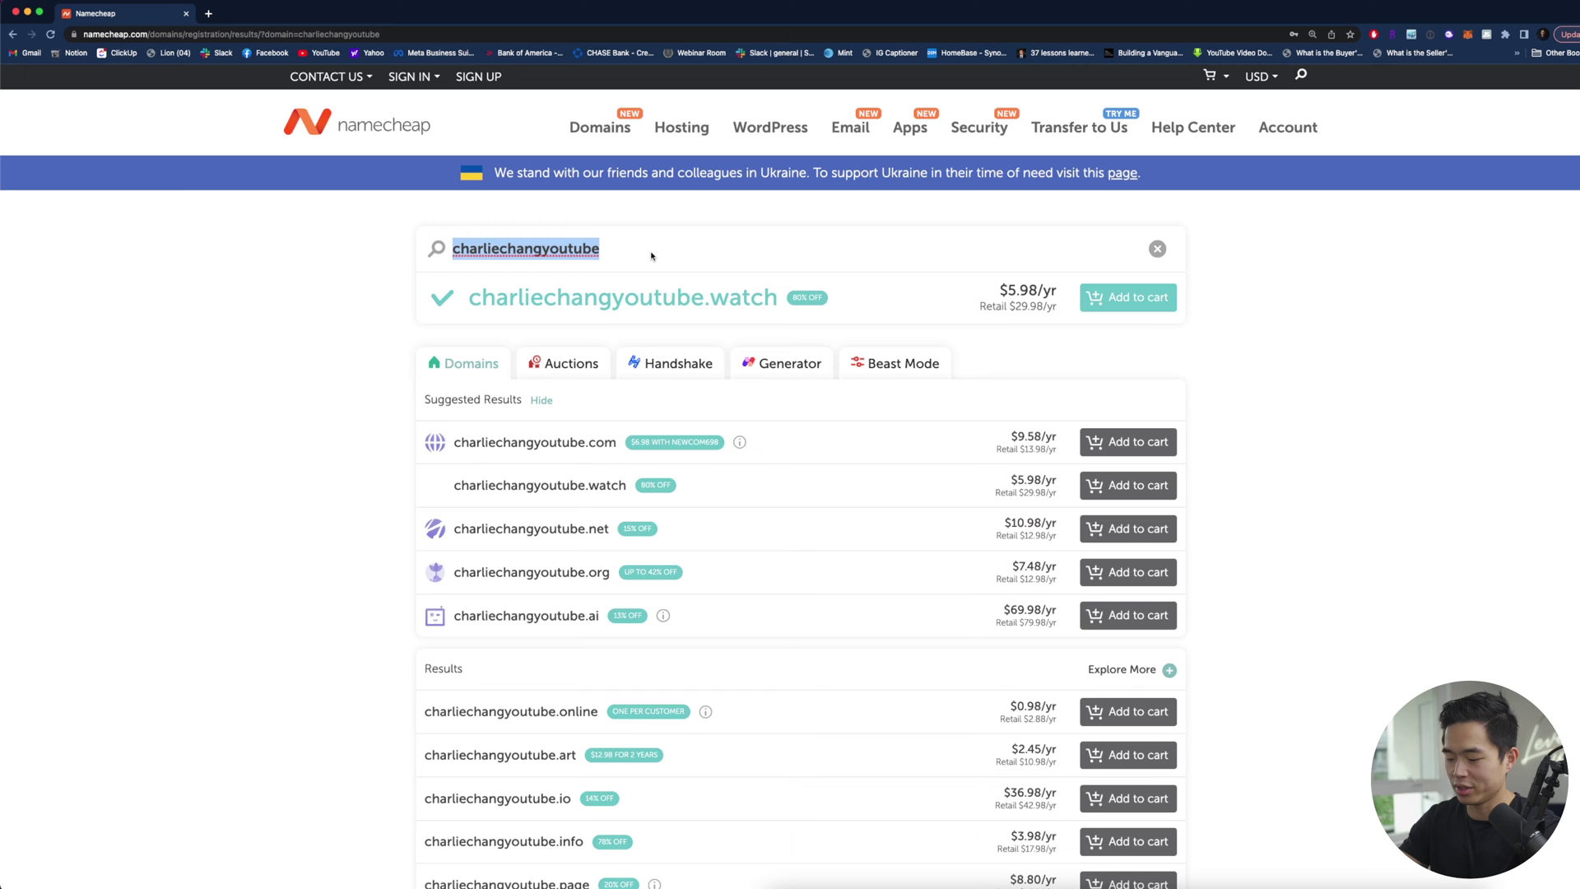
{"action": "type", "text": "computernerd"}
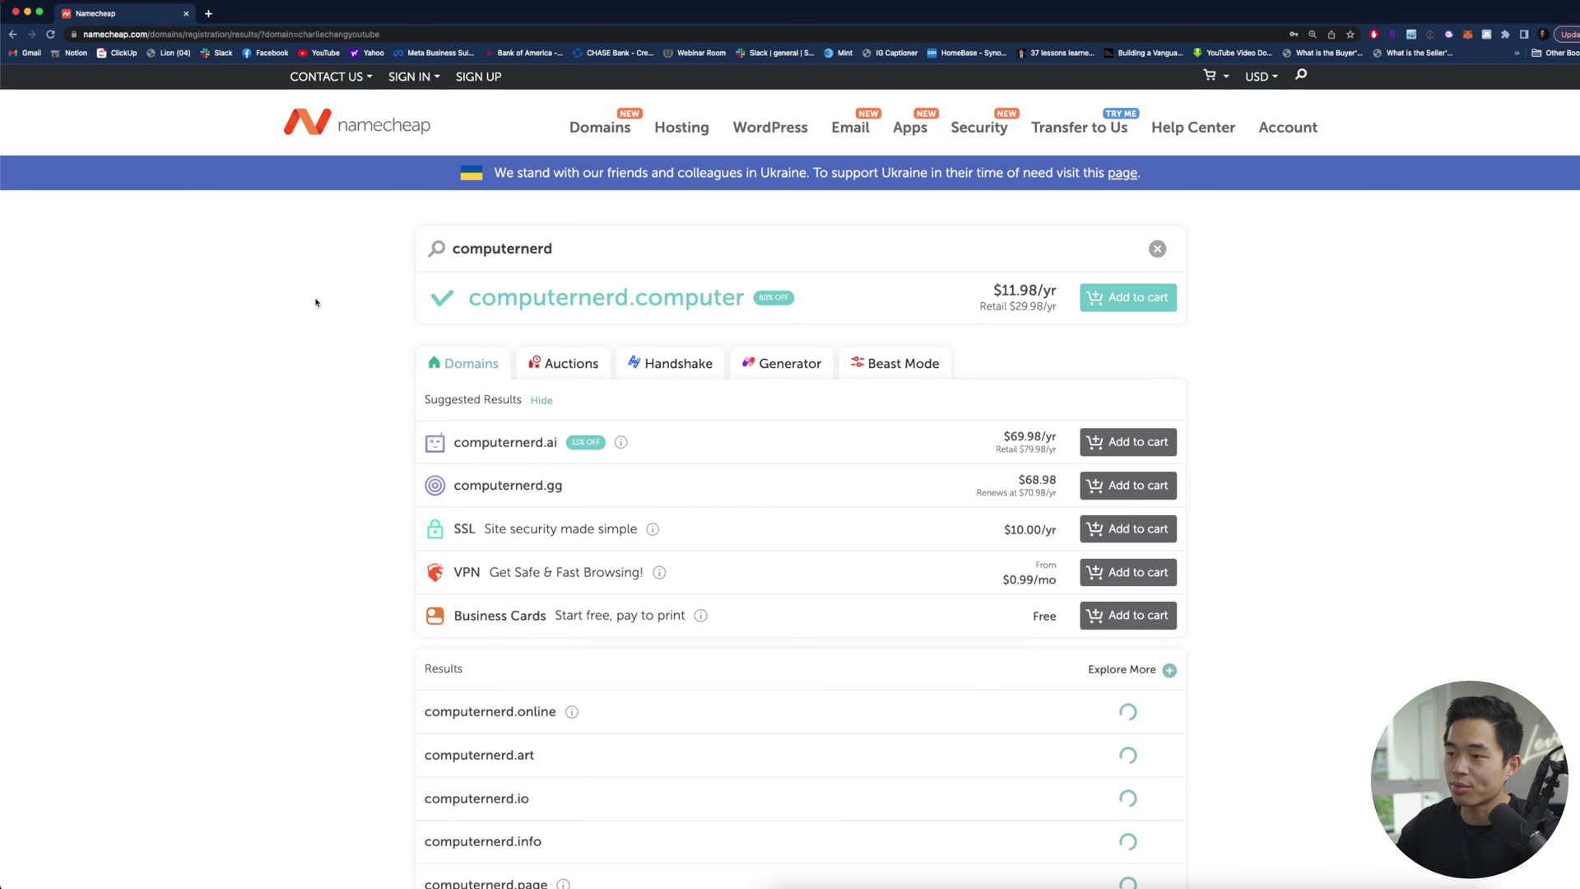
{"action": "scroll", "coordinate": [360, 551], "scroll_direction": "down", "scroll_amount": 1}
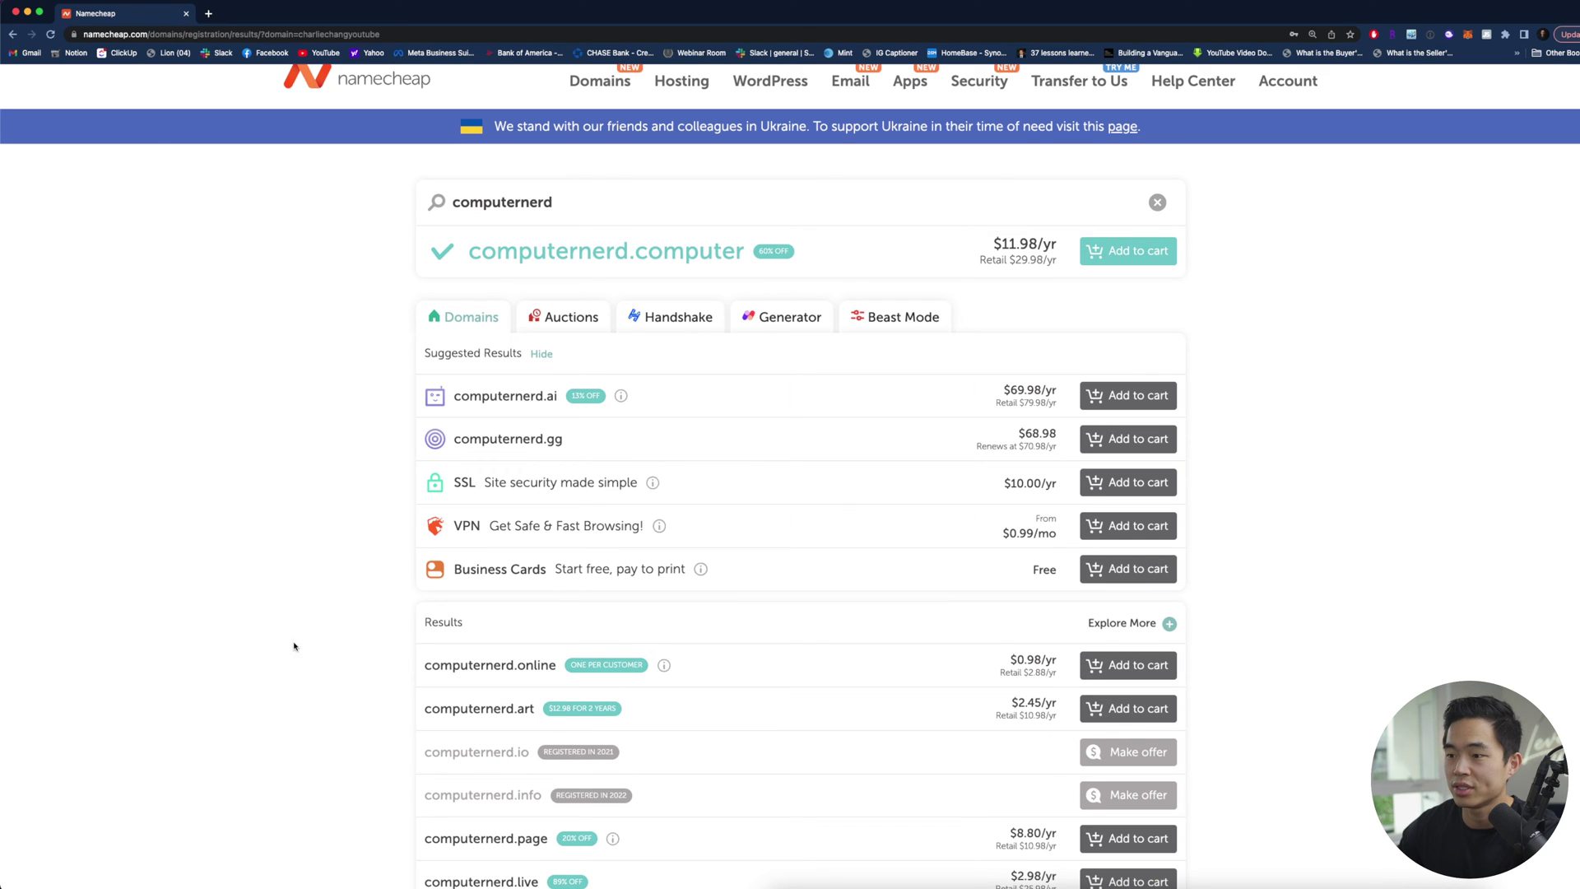
{"action": "scroll", "coordinate": [335, 441], "scroll_direction": "down", "scroll_amount": 5}
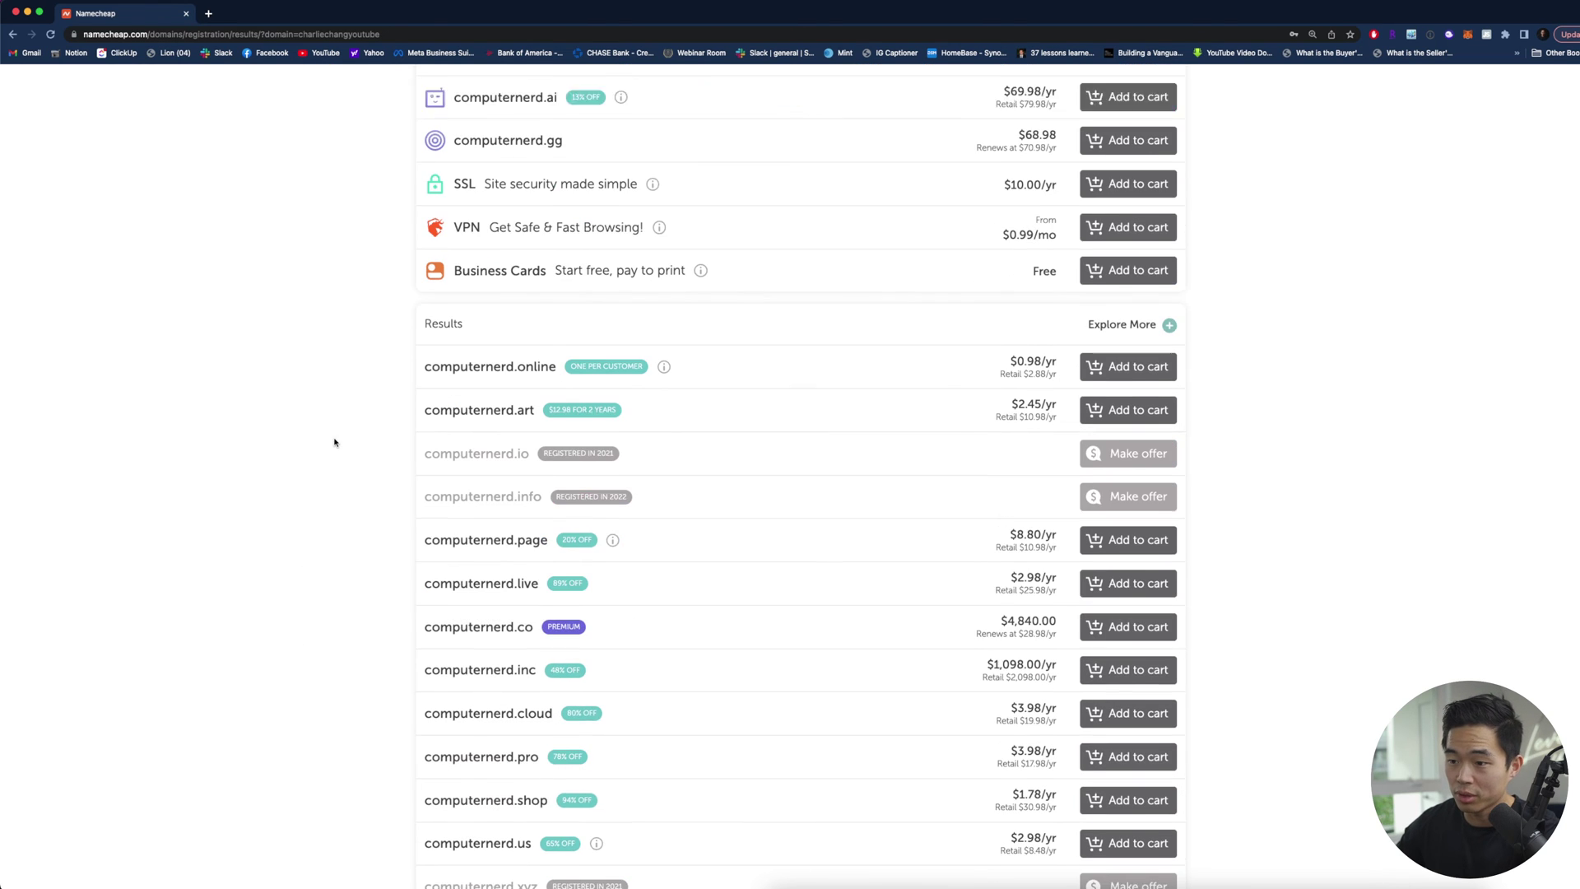
{"action": "mouse_move", "coordinate": [576, 621]}
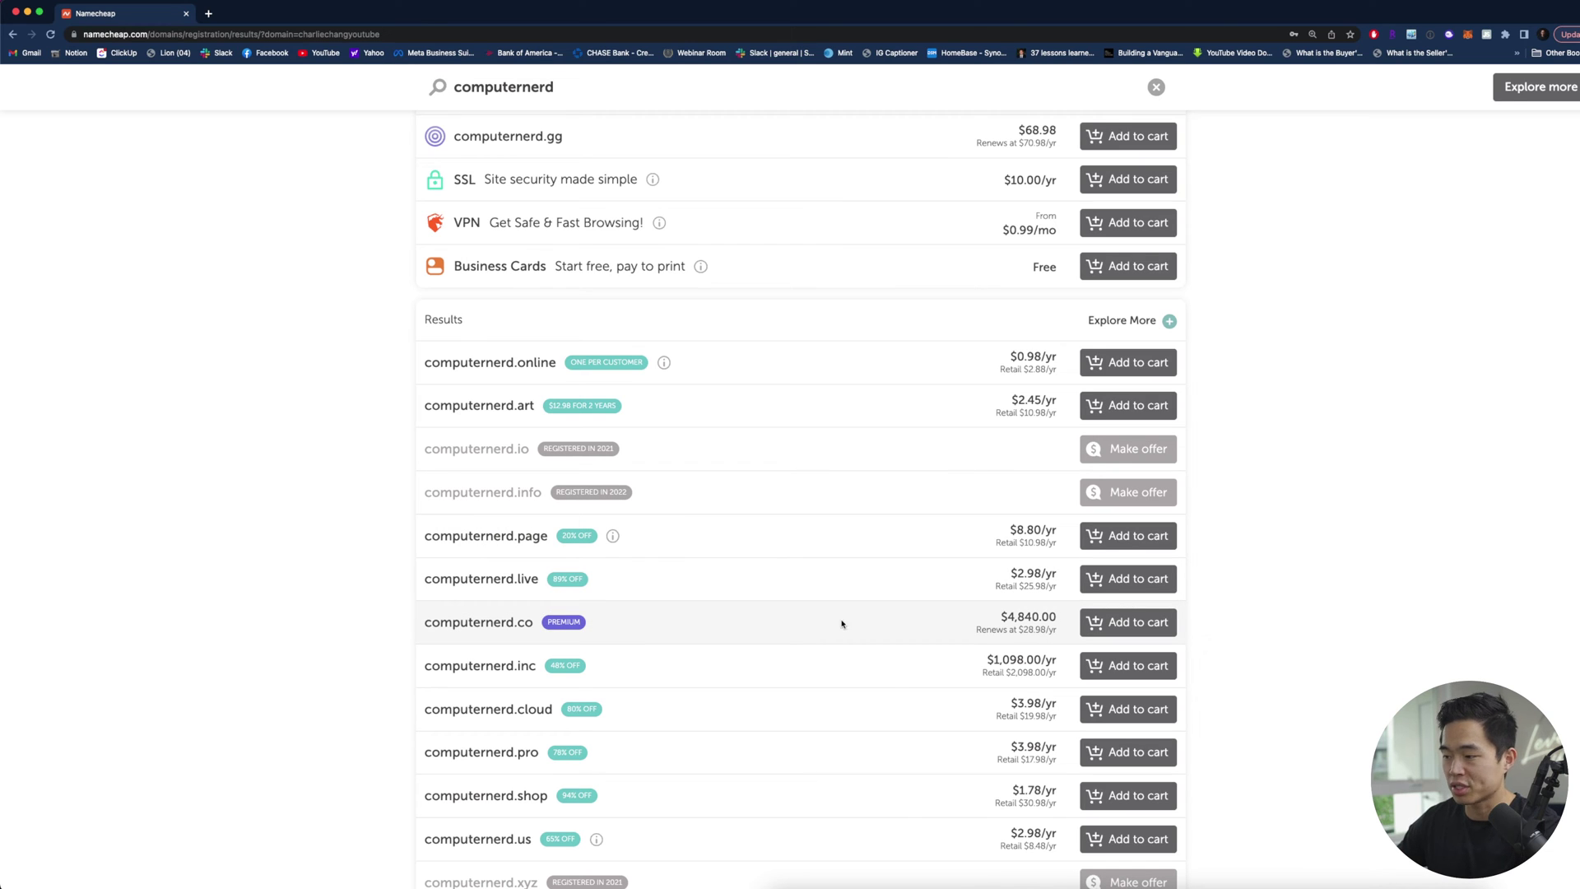
{"action": "left_click_drag", "start_coordinate": [1060, 617], "coordinate": [998, 617]}
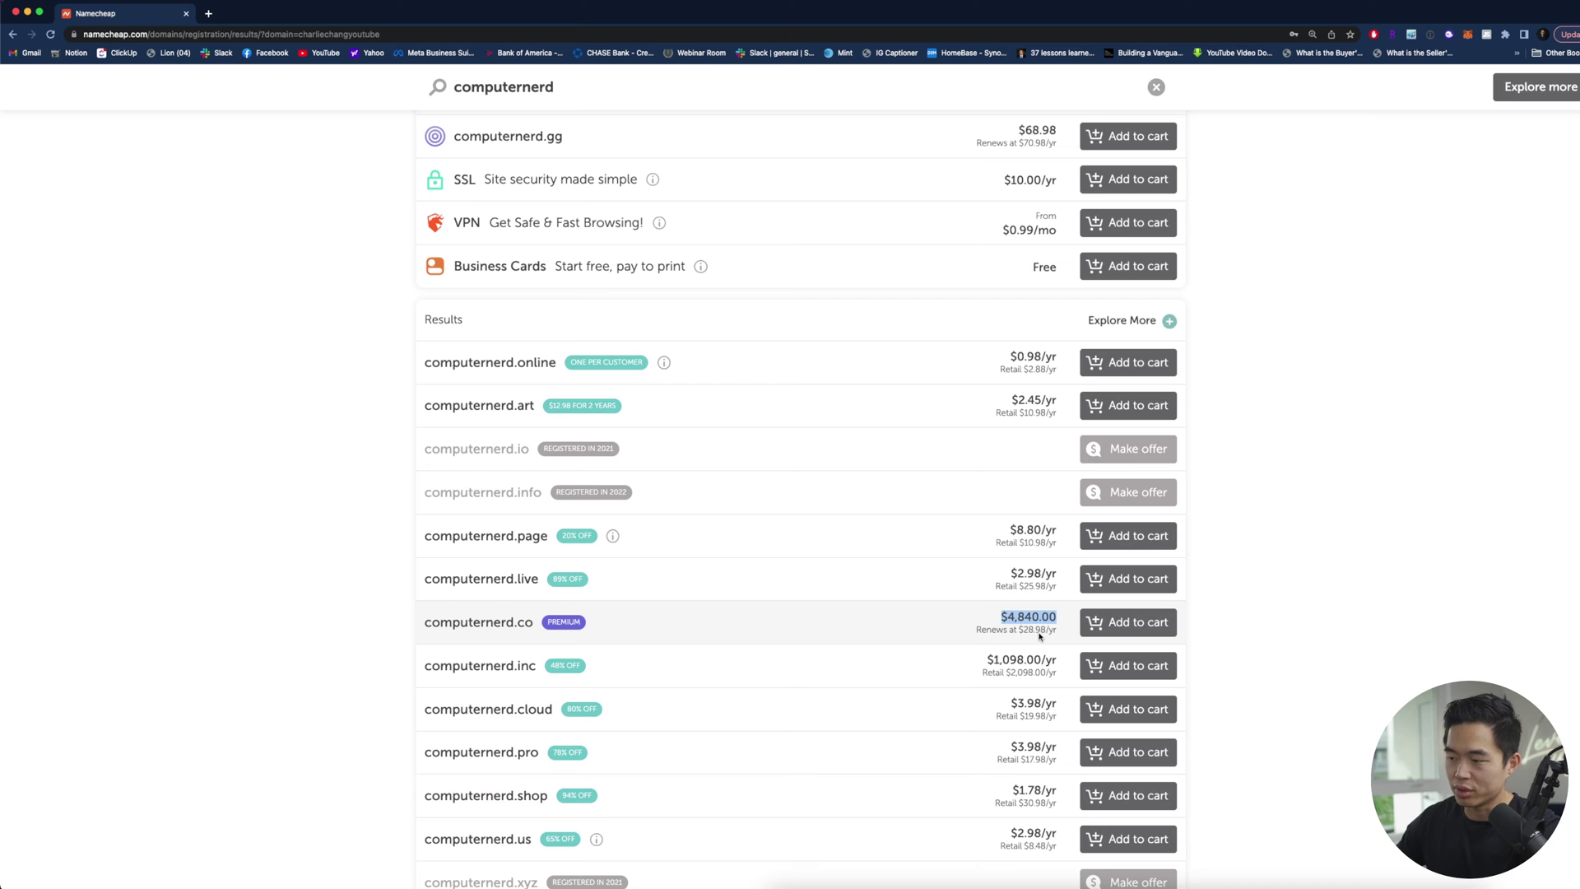
{"action": "left_click", "coordinate": [1453, 603]}
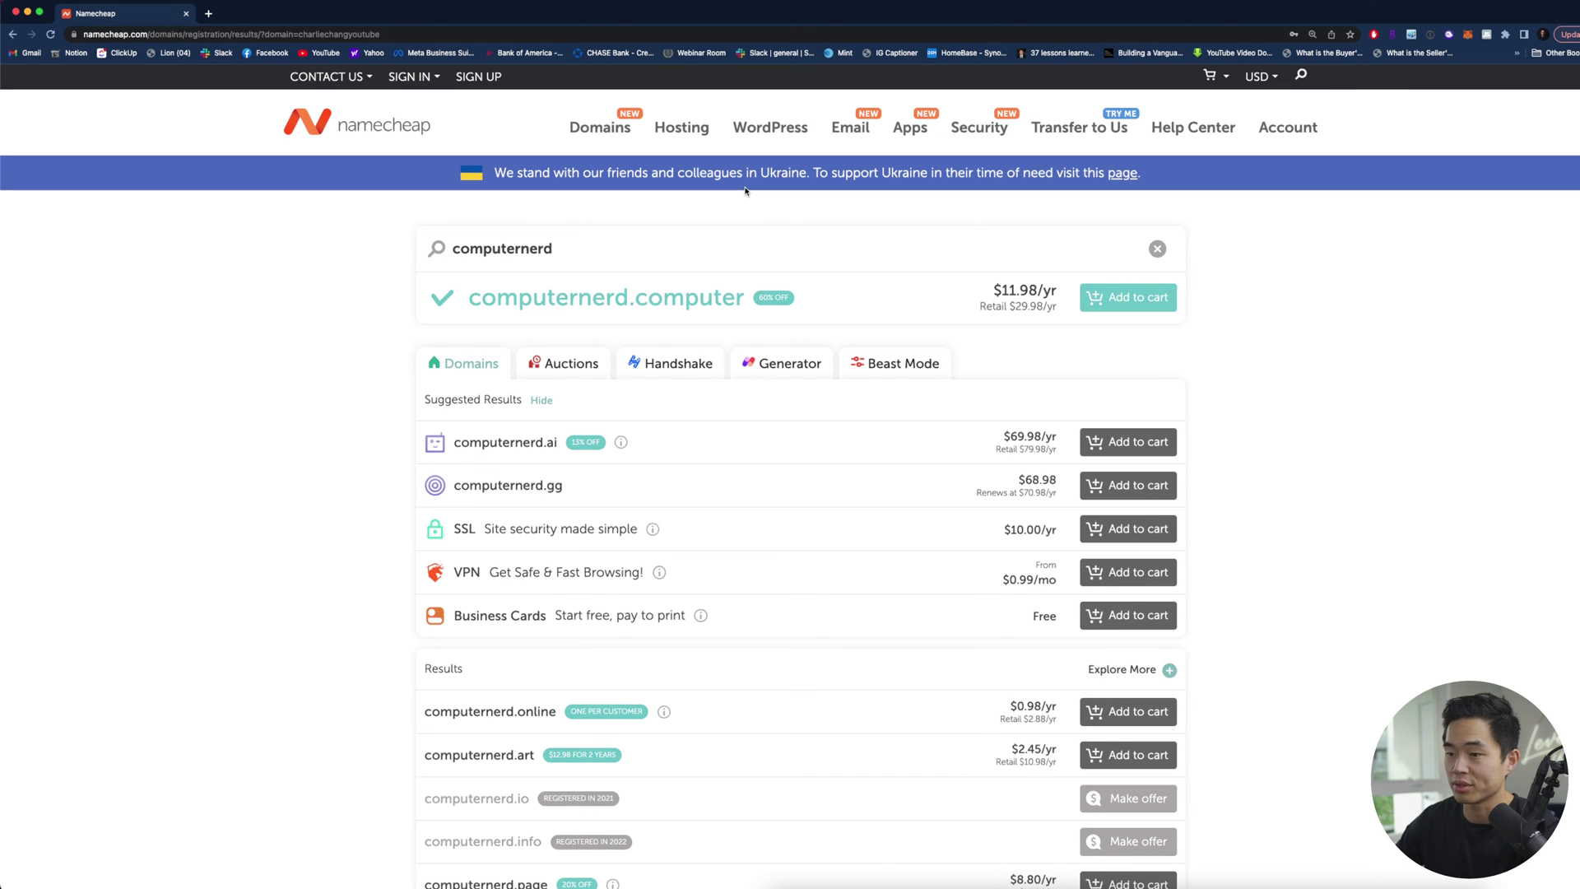
- Show current domain auctions, such as chainrift.com at $1145 with 48 bids and 2 days left
{"action": "left_click", "coordinate": [563, 363]}
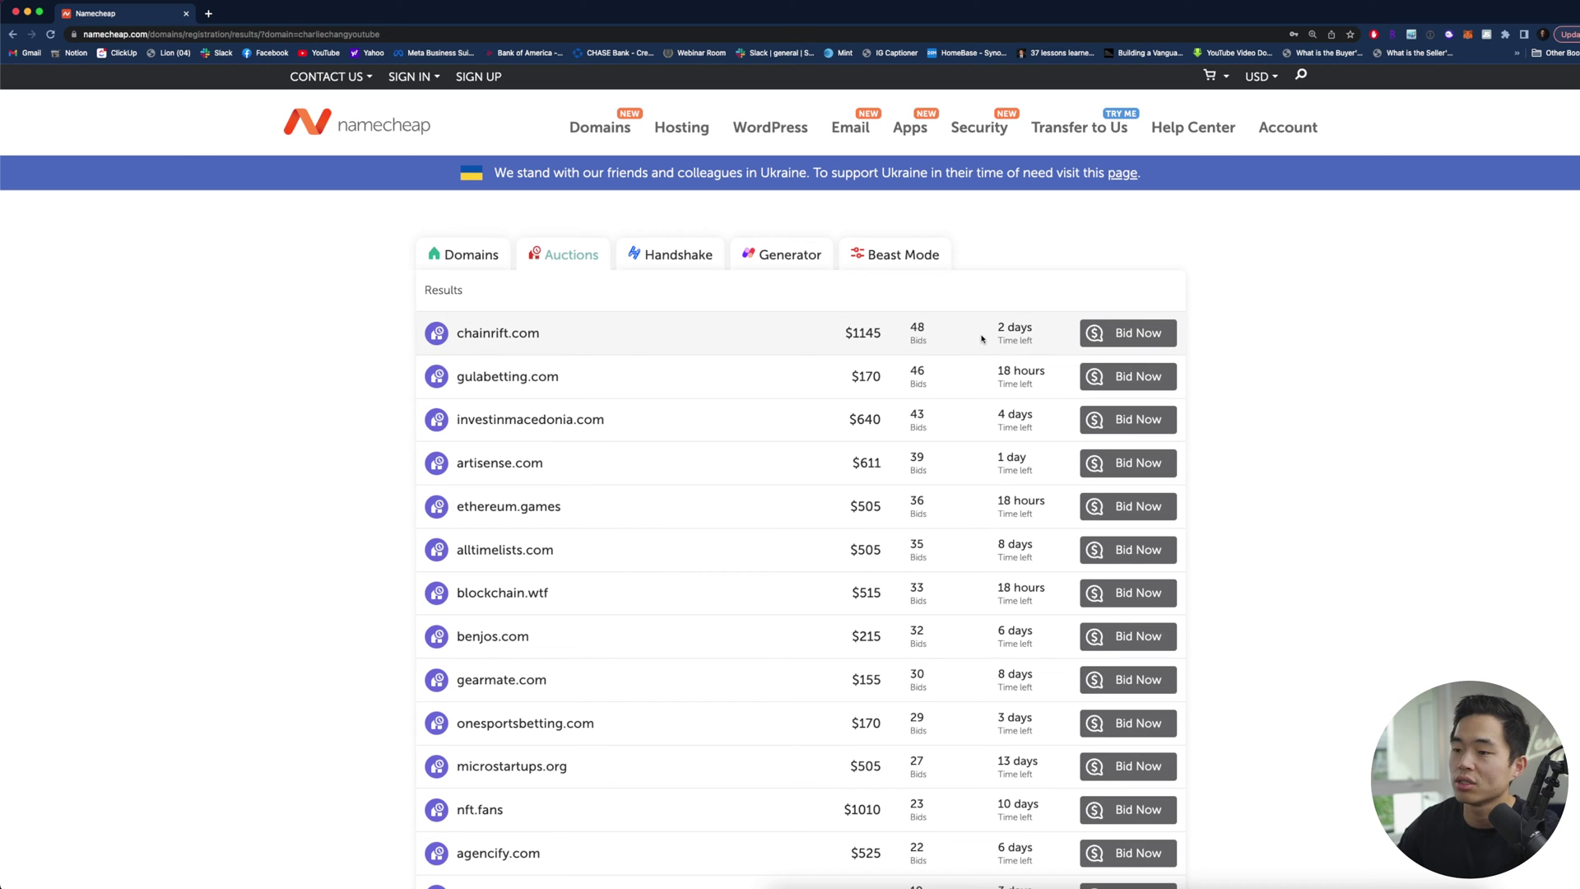
{"action": "scroll", "coordinate": [815, 510], "scroll_direction": "down", "scroll_amount": 4}
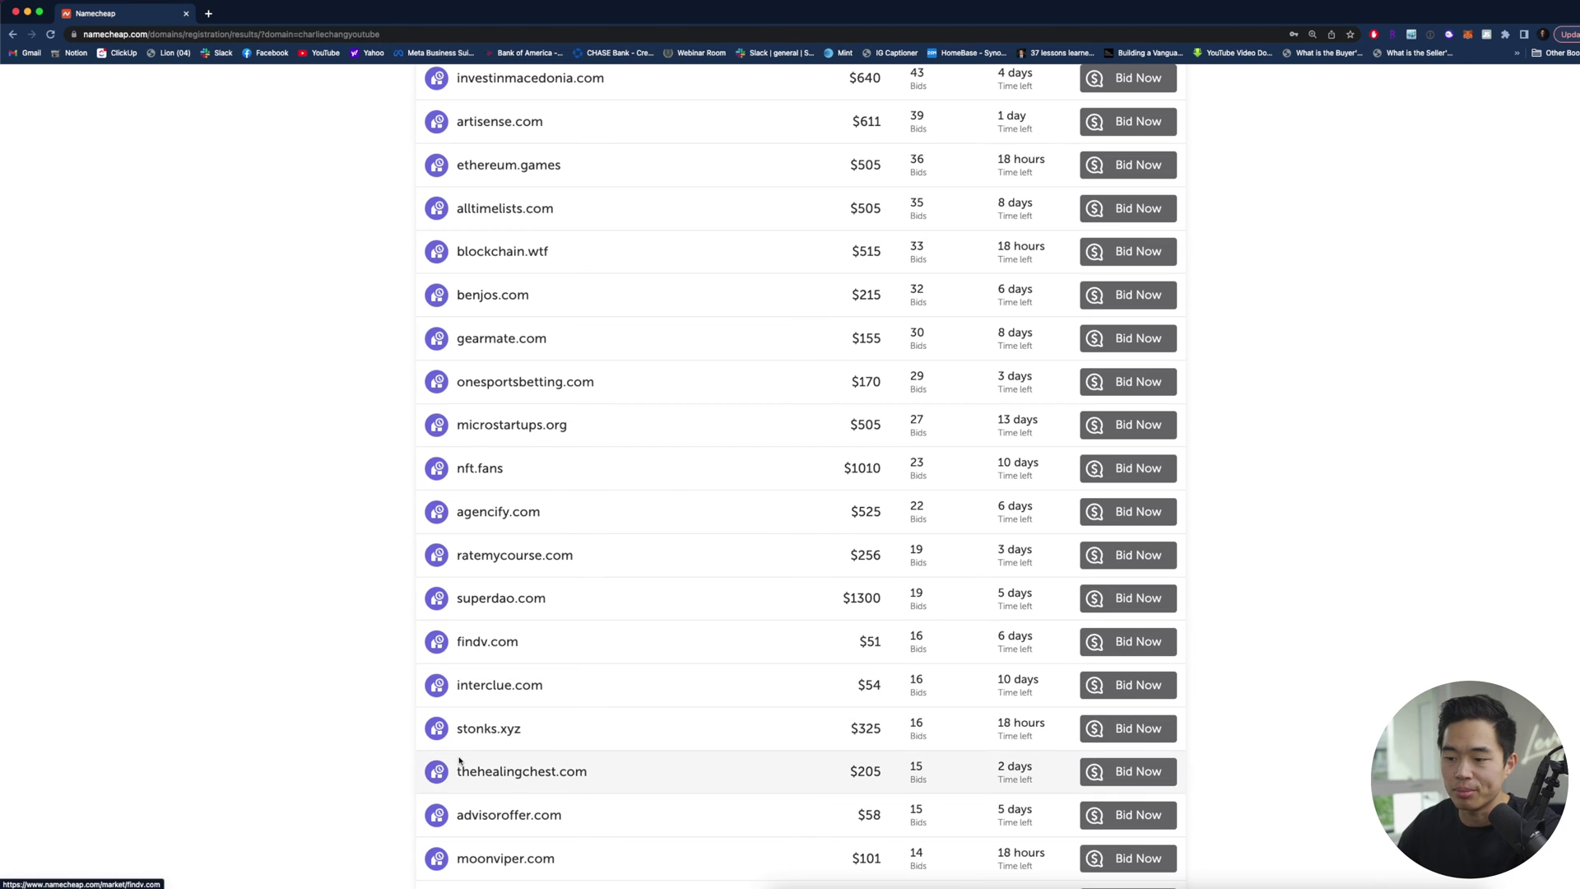
{"action": "left_click", "coordinate": [725, 329]}
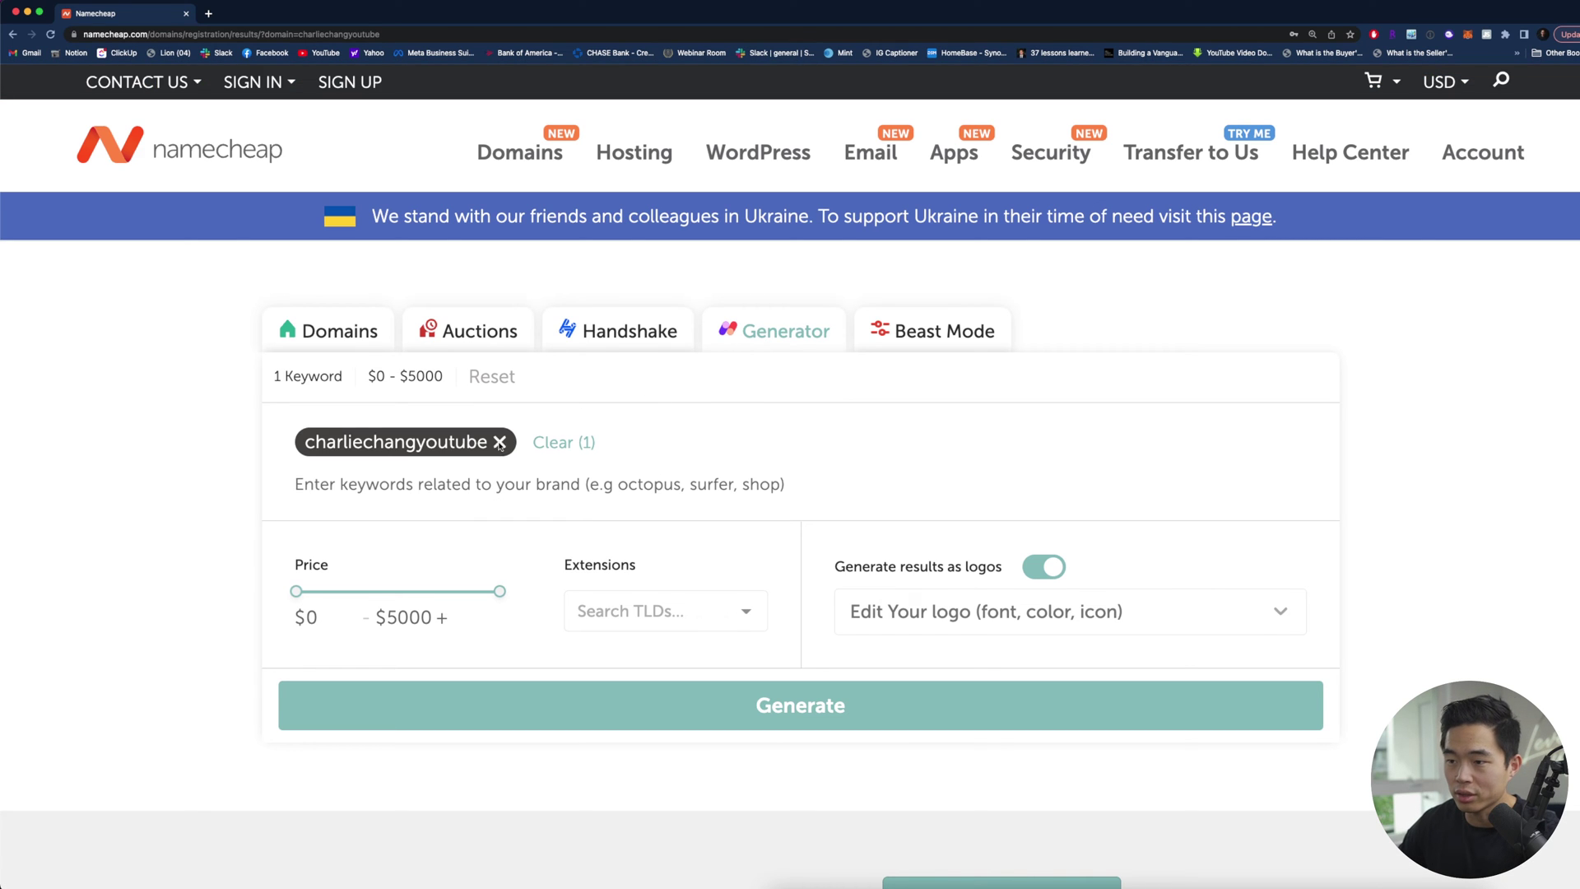
{"action": "left_click", "coordinate": [499, 443]}
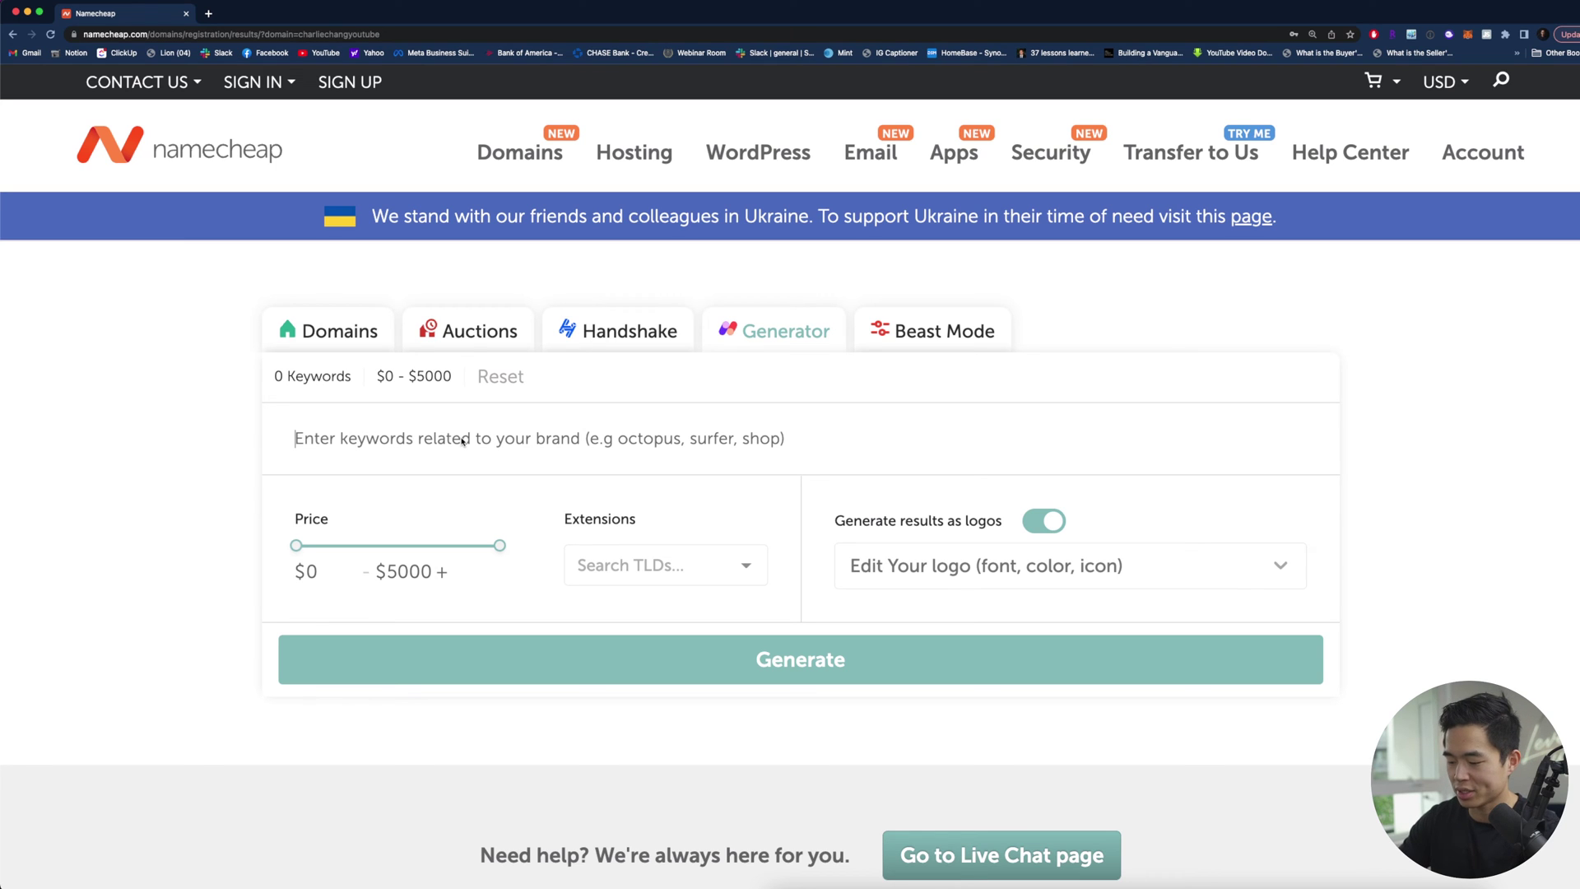
{"action": "type", "text": "youtube"}
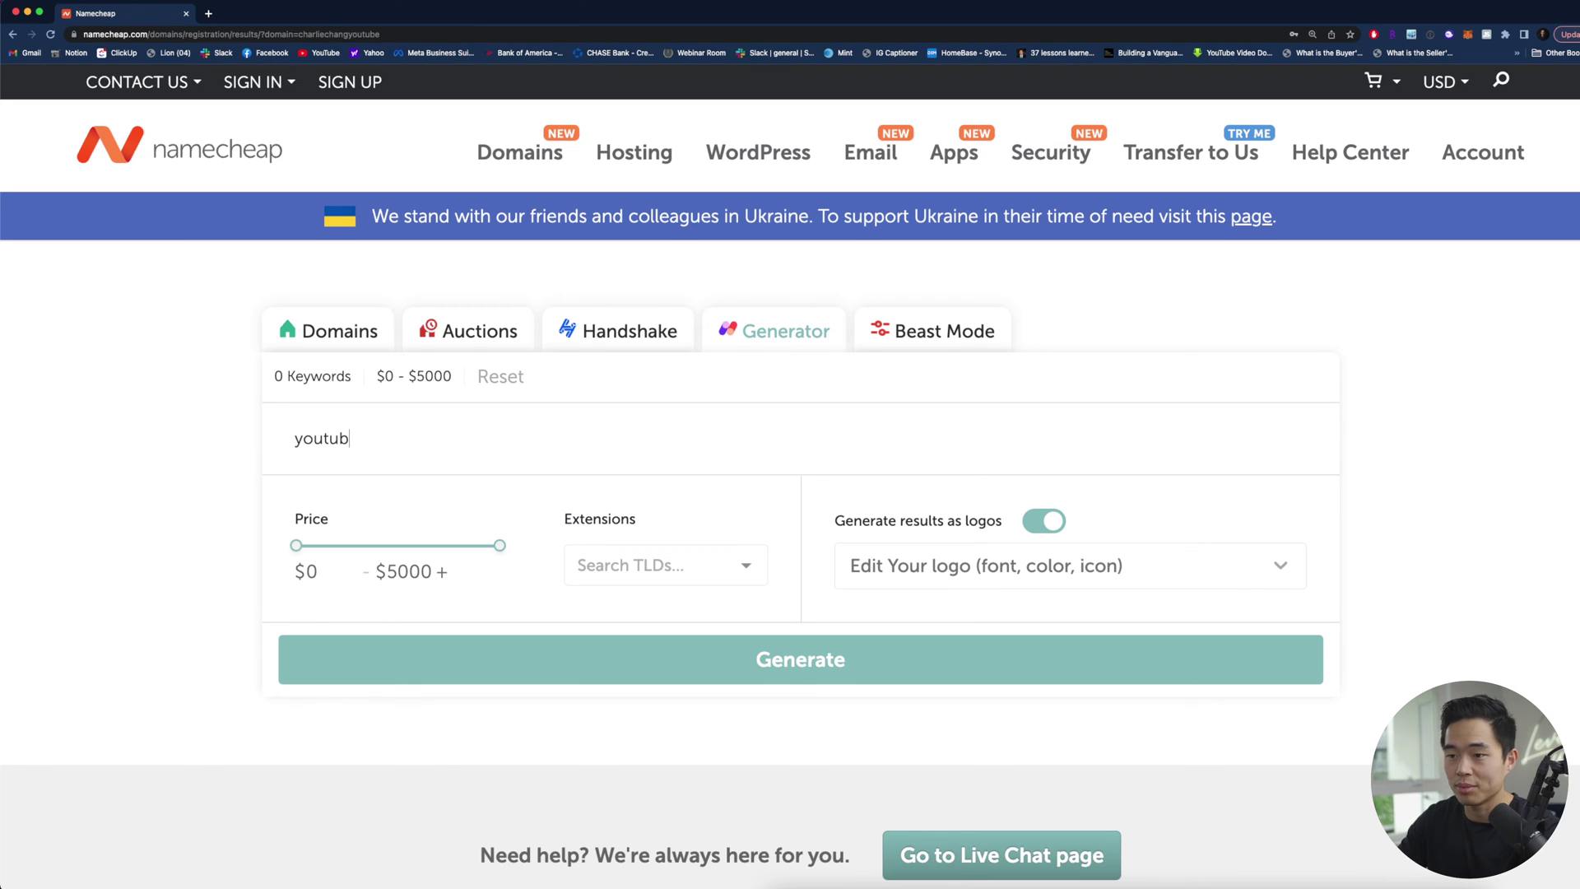
{"action": "key", "text": "Return"}
{"action": "type", "text": "creator"}
{"action": "key", "text": "Return"}
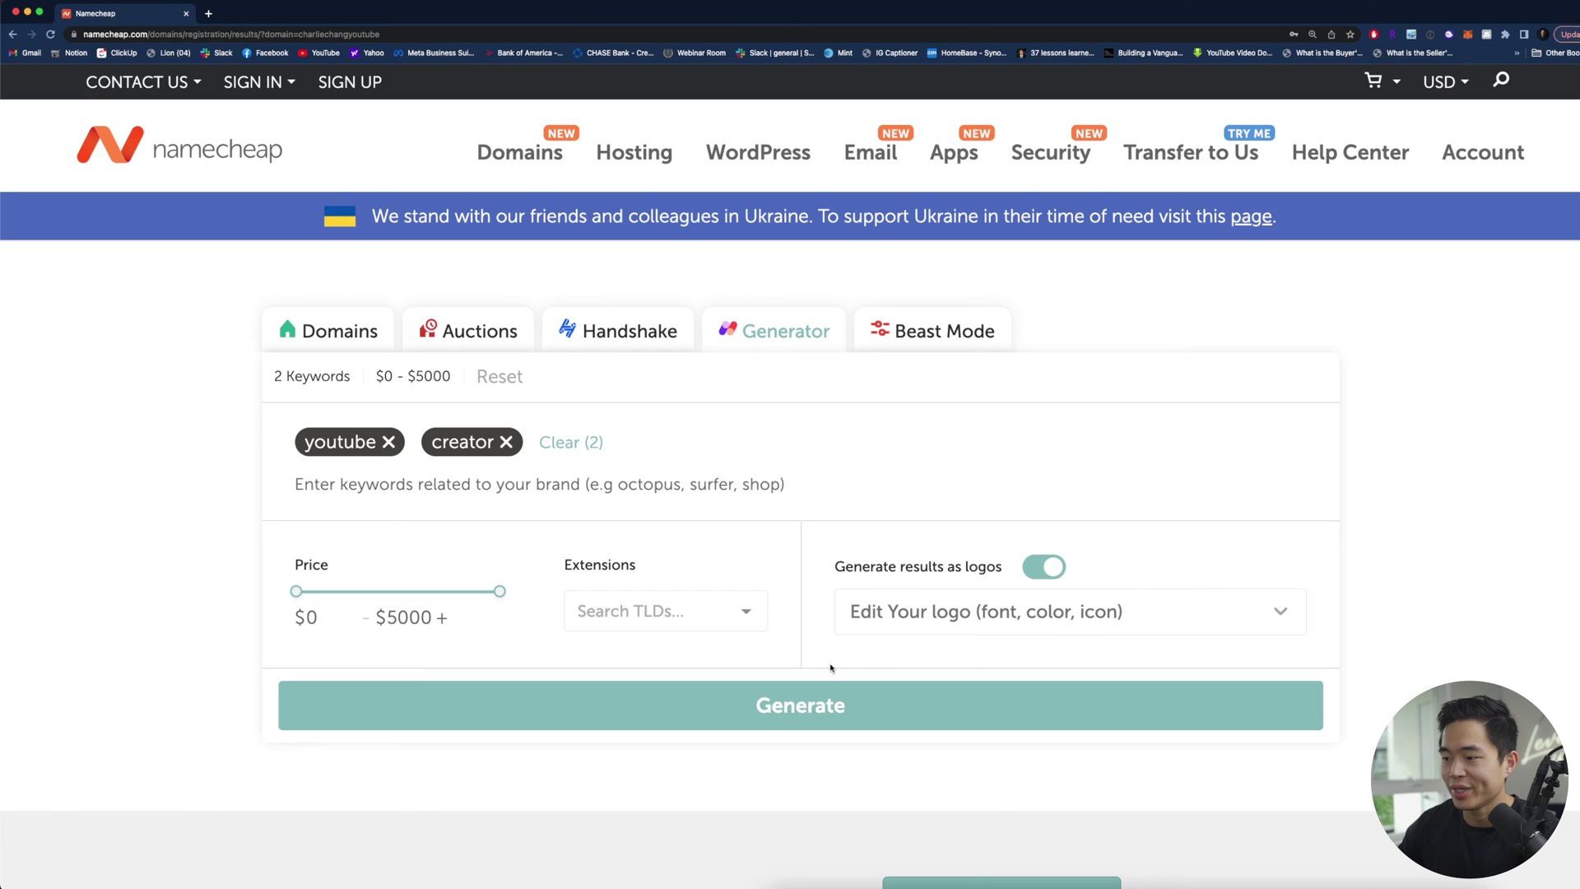
{"action": "left_click", "coordinate": [692, 725]}
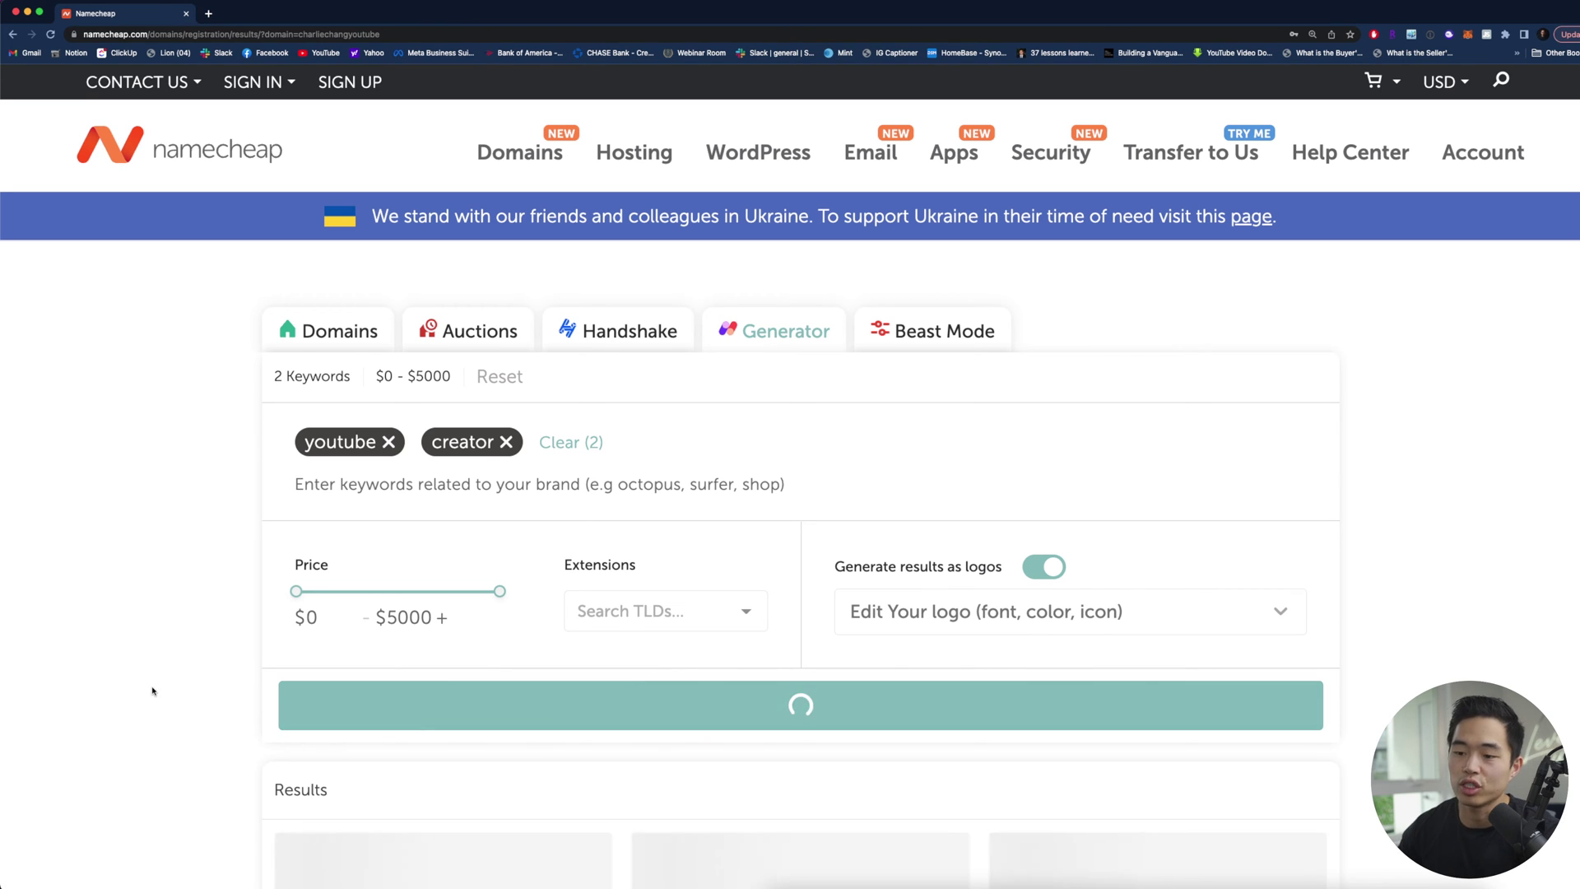
{"action": "scroll", "coordinate": [1141, 474], "scroll_direction": "down", "scroll_amount": 7}
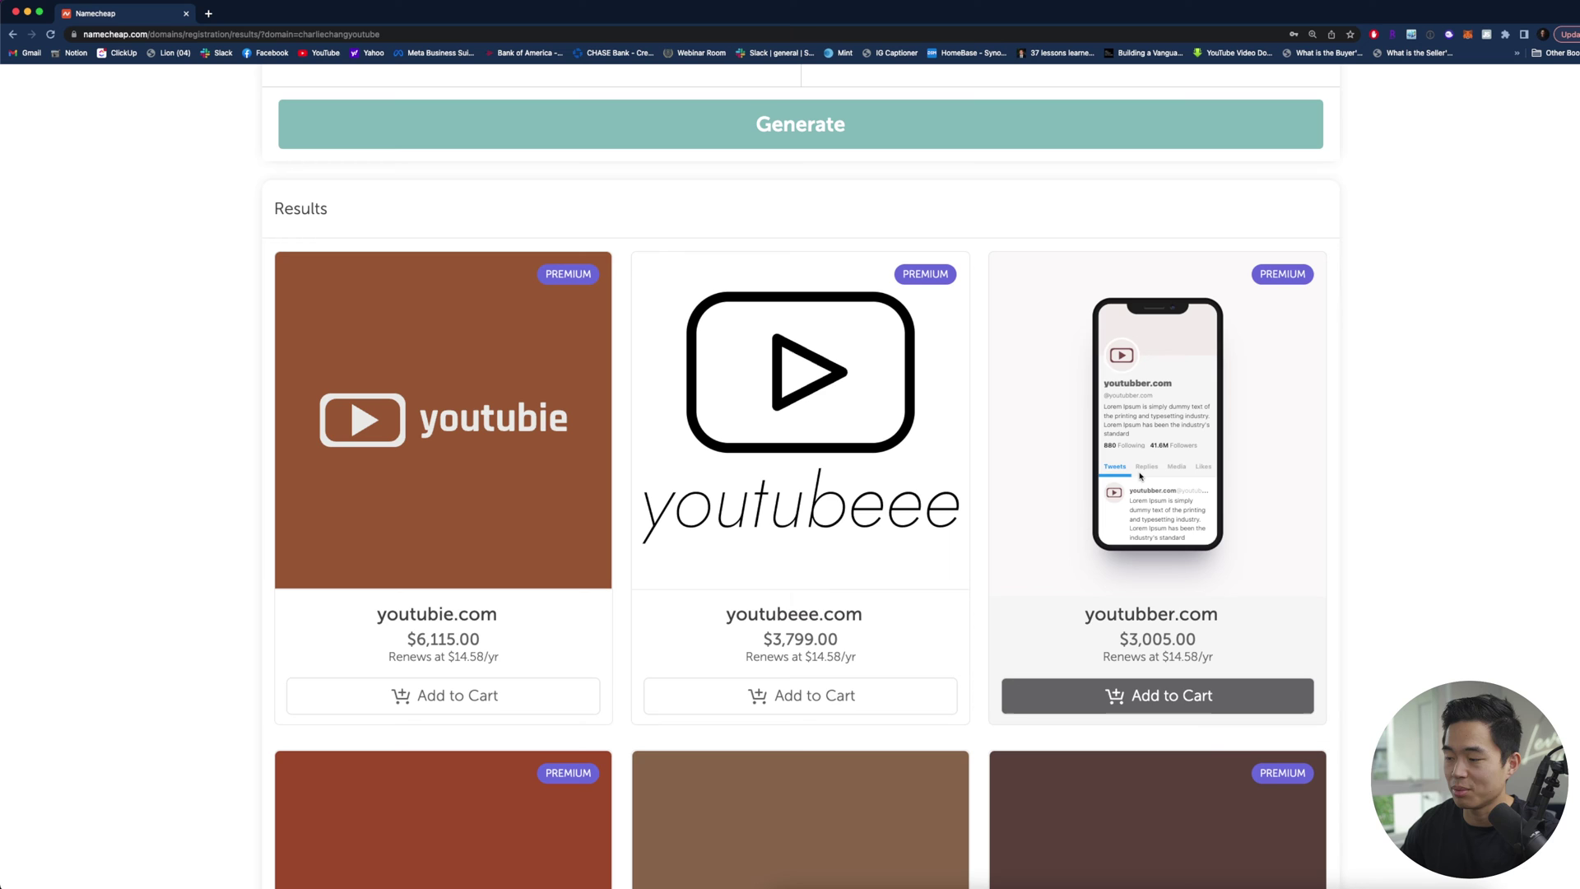
{"action": "scroll", "coordinate": [1410, 561], "scroll_direction": "down", "scroll_amount": 3}
{"action": "scroll", "coordinate": [303, 614], "scroll_direction": "down", "scroll_amount": 2}
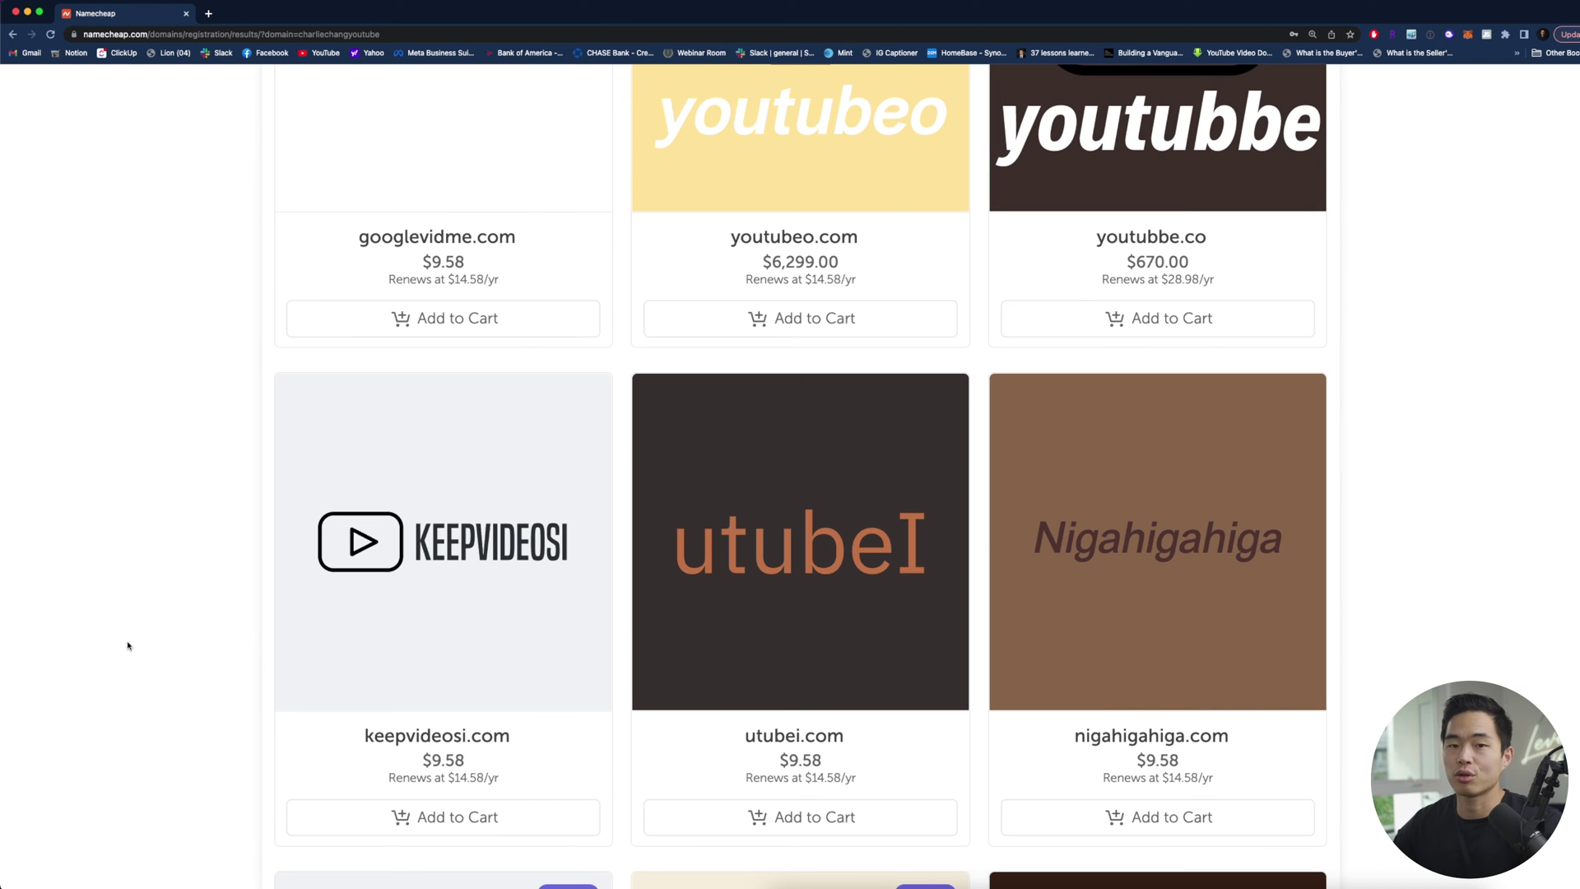
- Add charliechangyoutube.com and the Frequently bought together SSL certificate to the cart
{"action": "type", "text": "rliechangyou"}
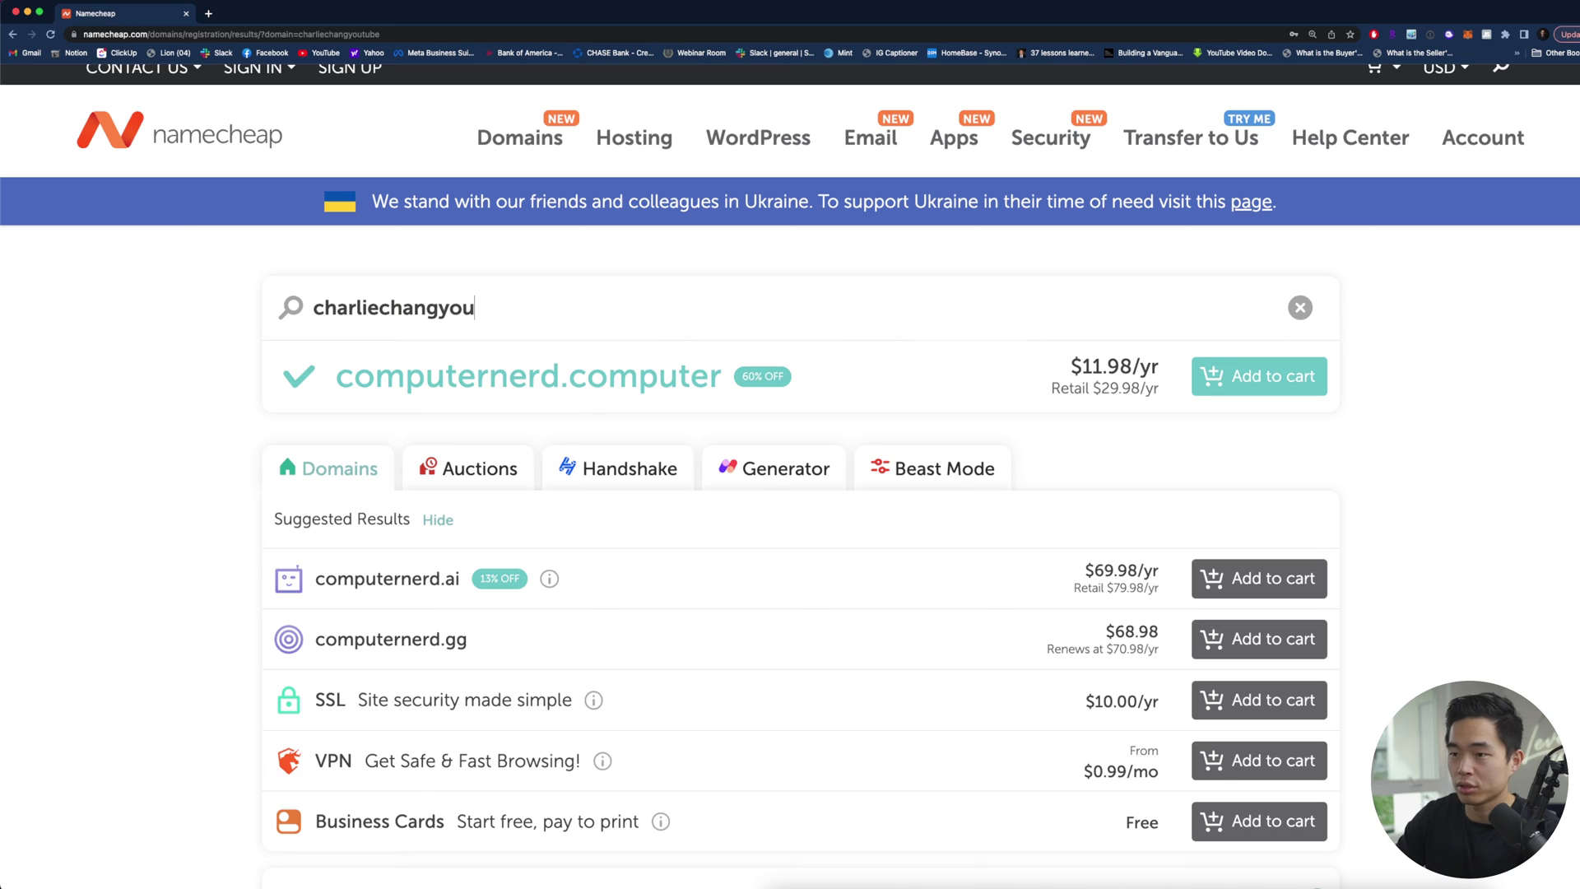
{"action": "type", "text": "tube"}
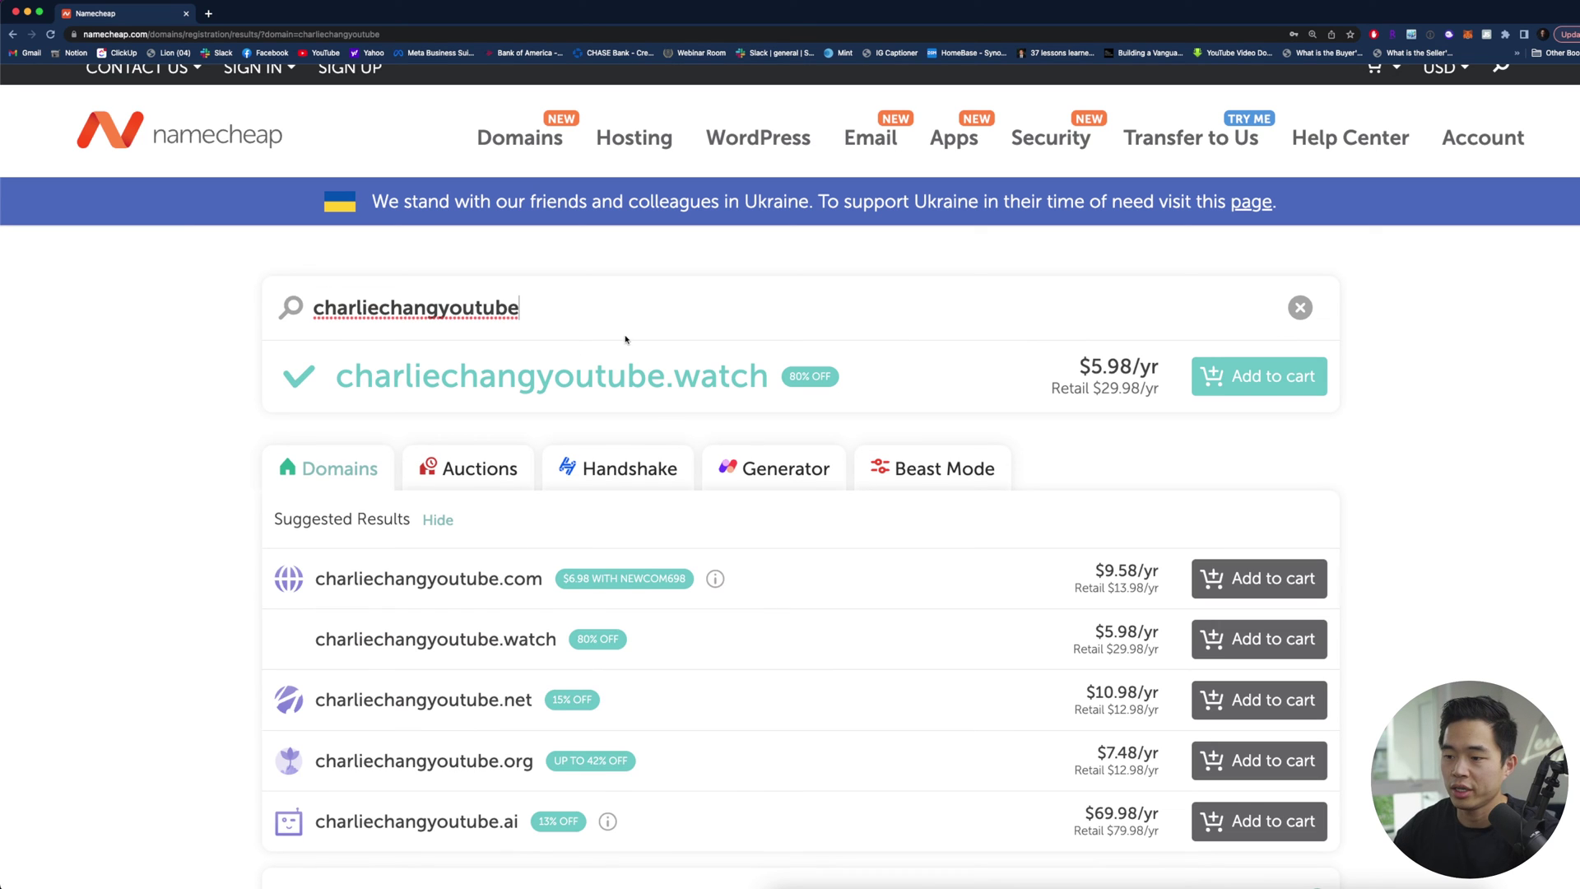
{"action": "left_click", "coordinate": [1209, 561]}
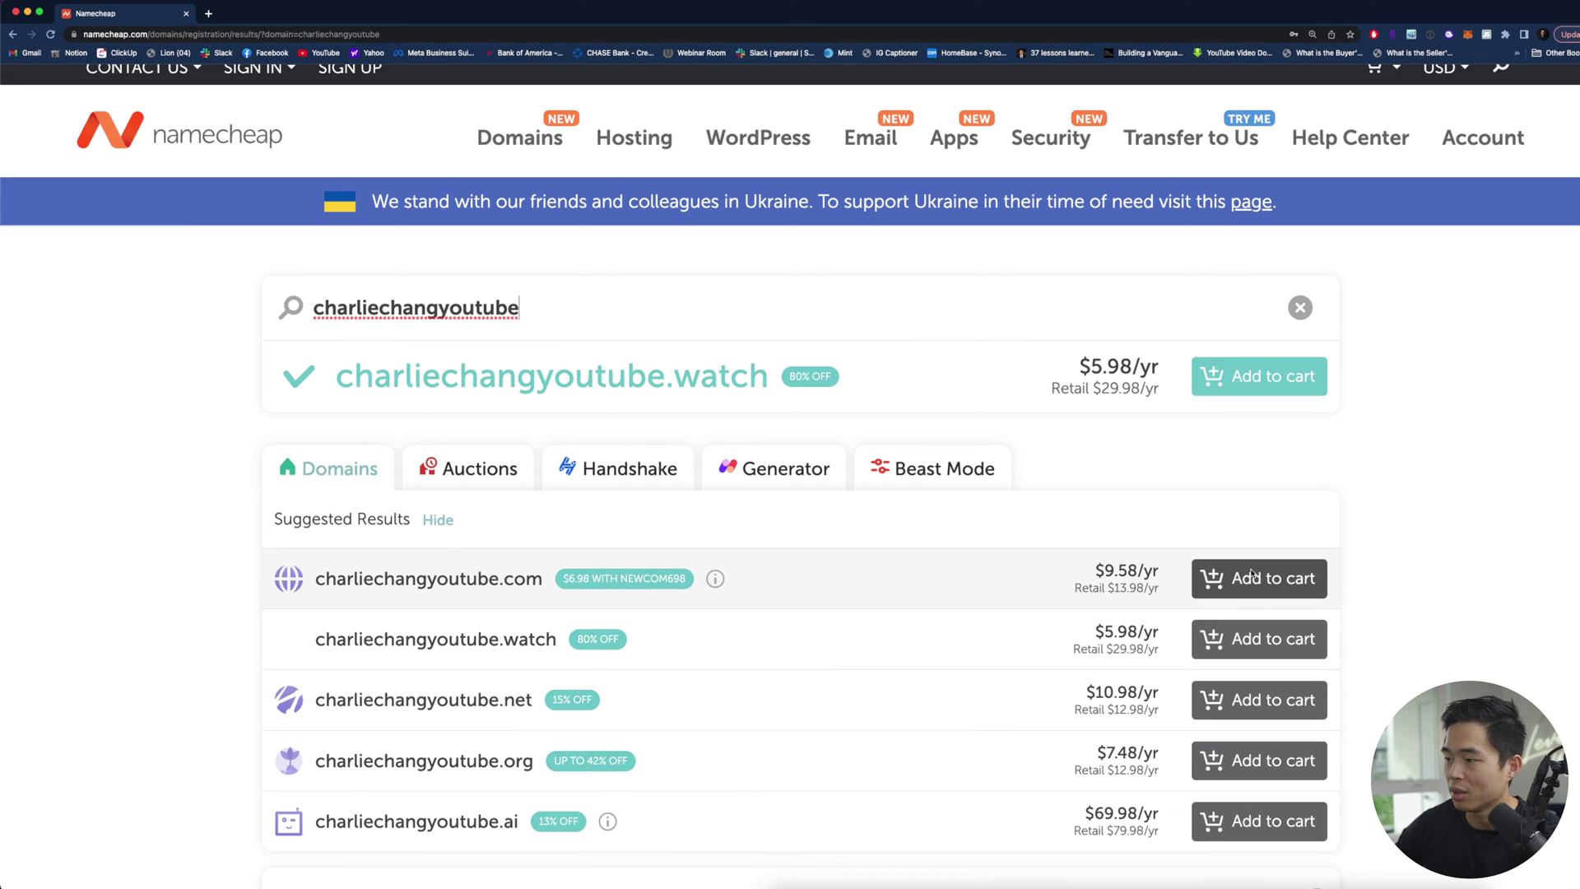
{"action": "scroll", "coordinate": [989, 727], "scroll_direction": "down", "scroll_amount": 3}
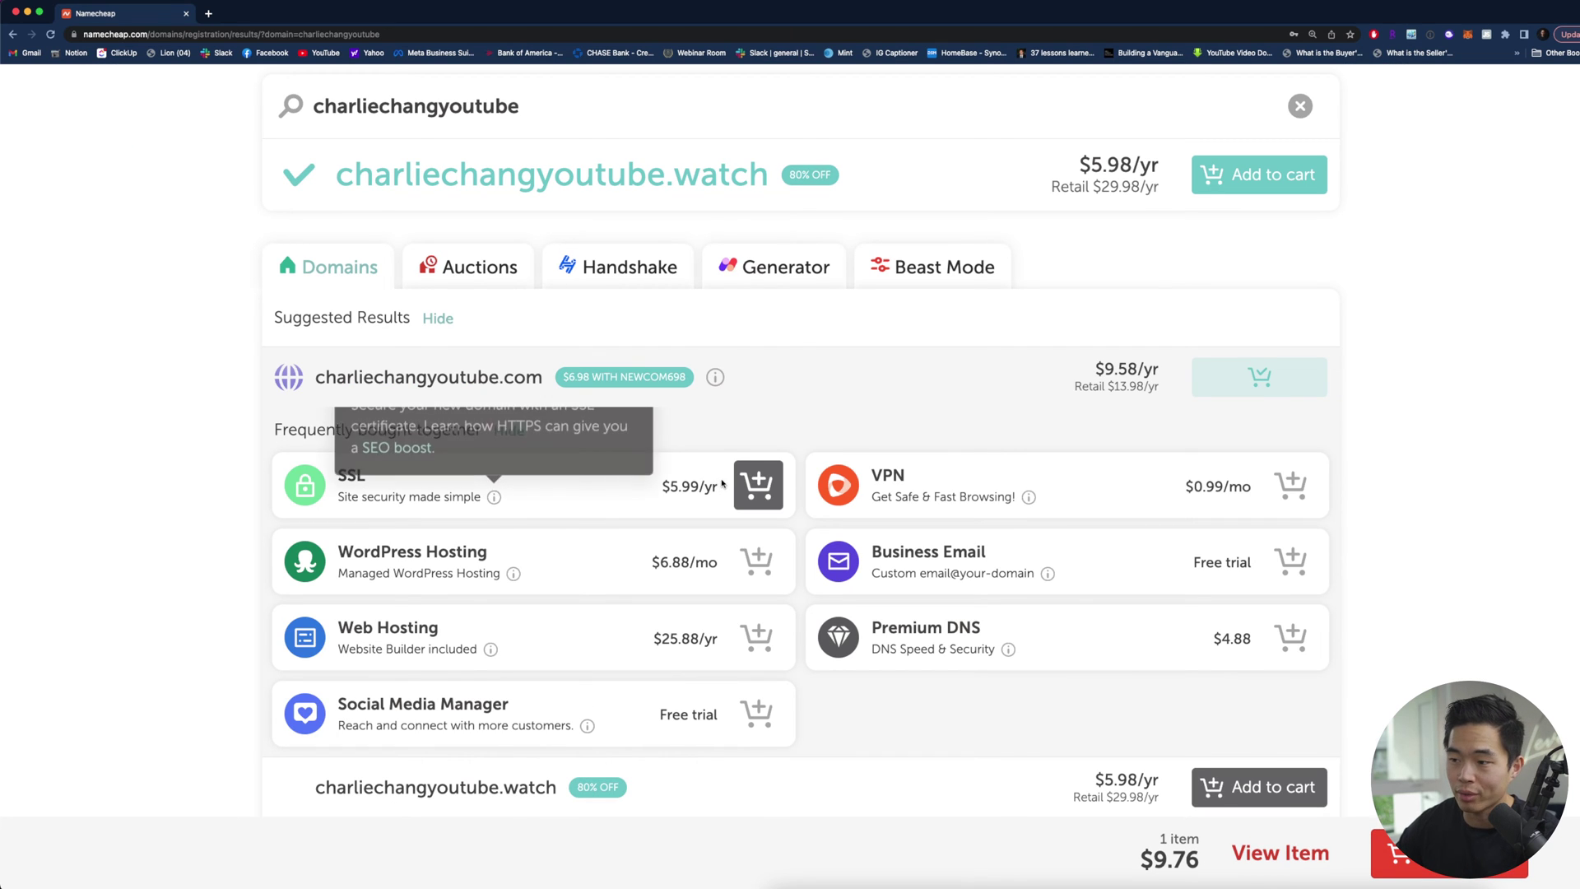
{"action": "left_click", "coordinate": [750, 495]}
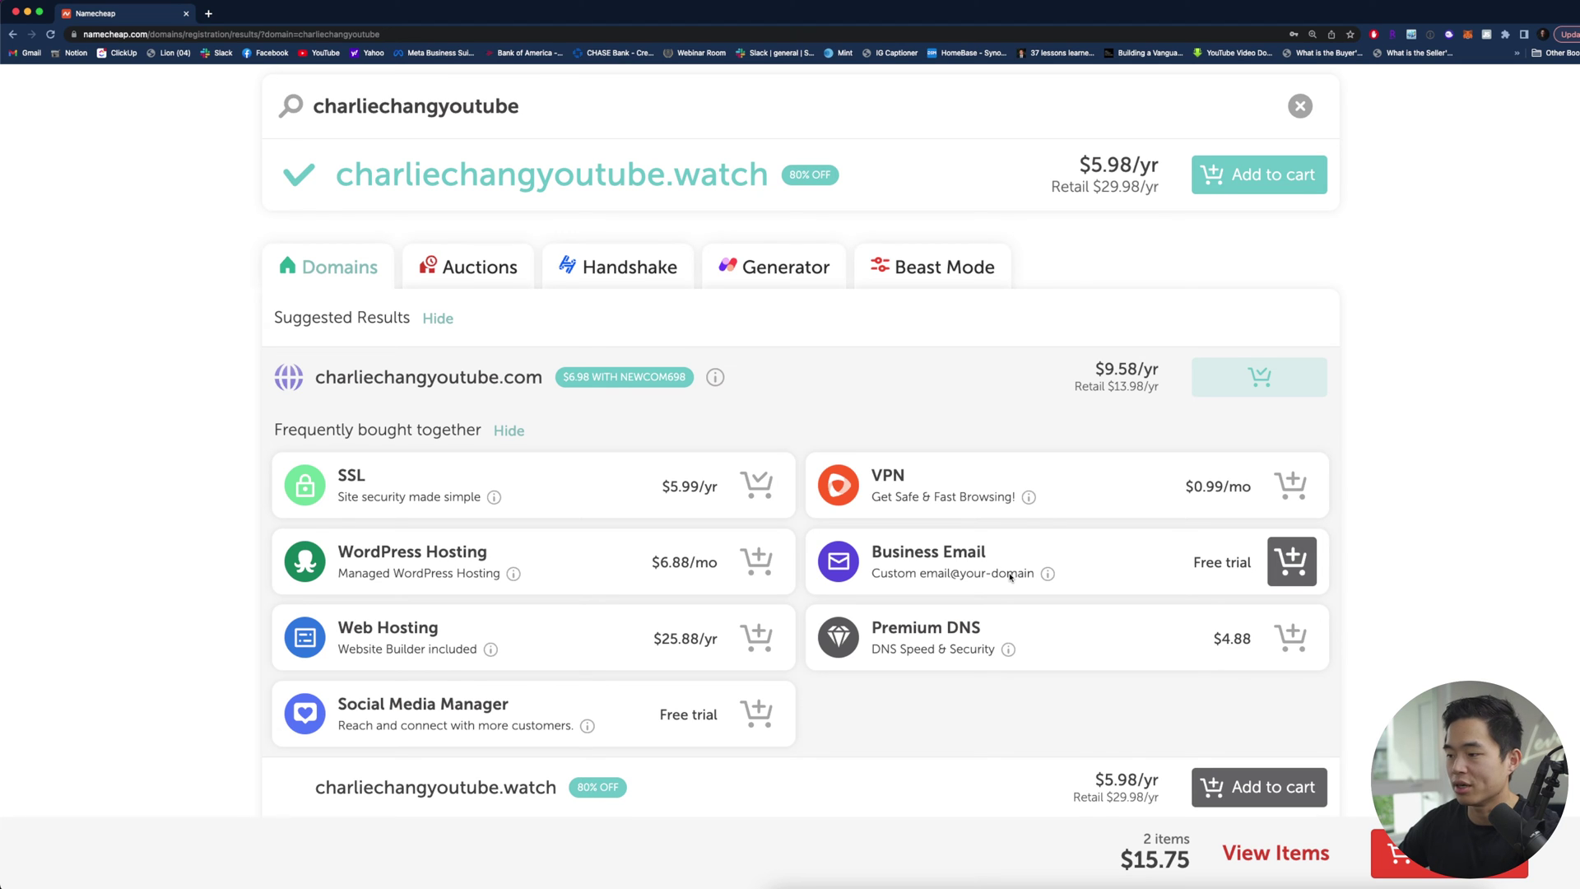
{"action": "scroll", "coordinate": [1291, 637], "scroll_direction": "up", "scroll_amount": 2}
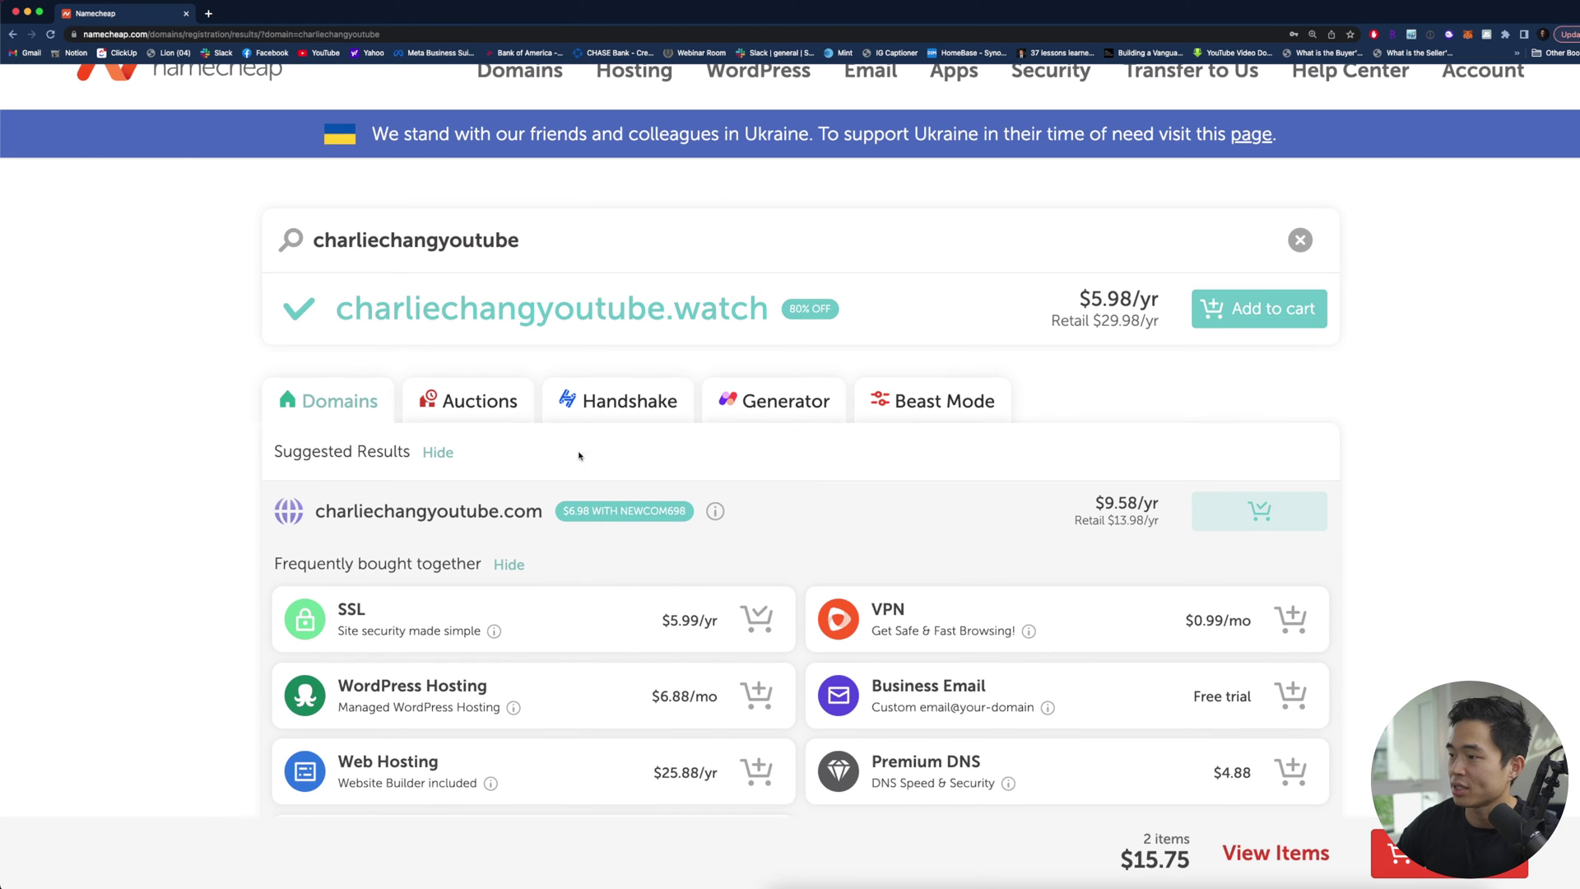
{"action": "scroll", "coordinate": [1353, 569], "scroll_direction": "up", "scroll_amount": 1}
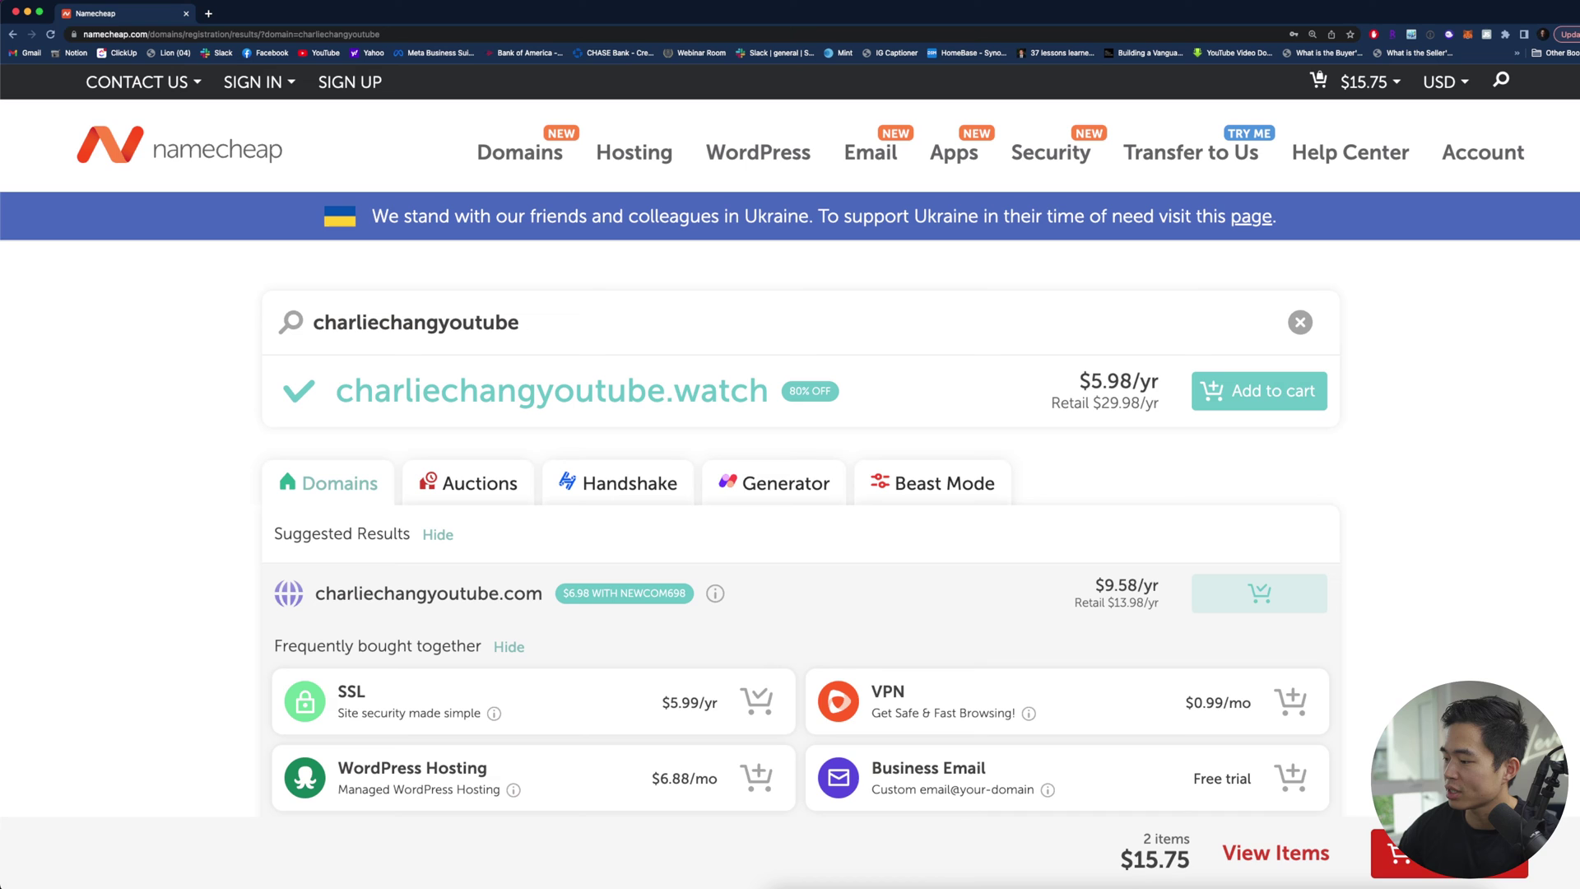
- In the cart, keep charliechangyoutube.com registered for 1 Year with auto-renew on
{"action": "left_click", "coordinate": [1275, 853]}
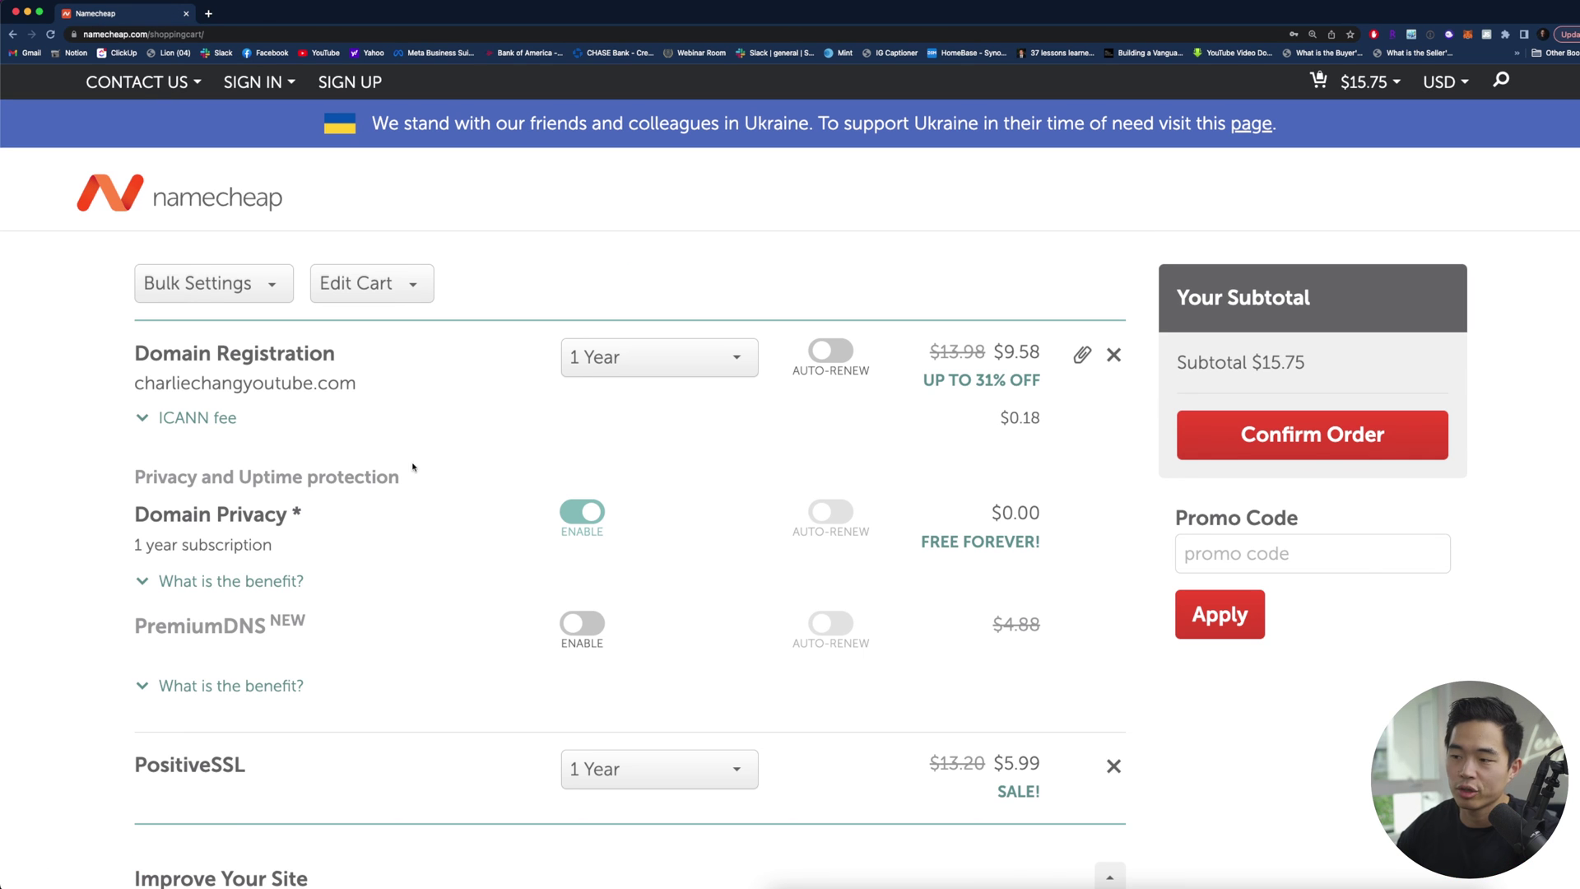
{"action": "scroll", "coordinate": [1009, 301], "scroll_direction": "down", "scroll_amount": 1}
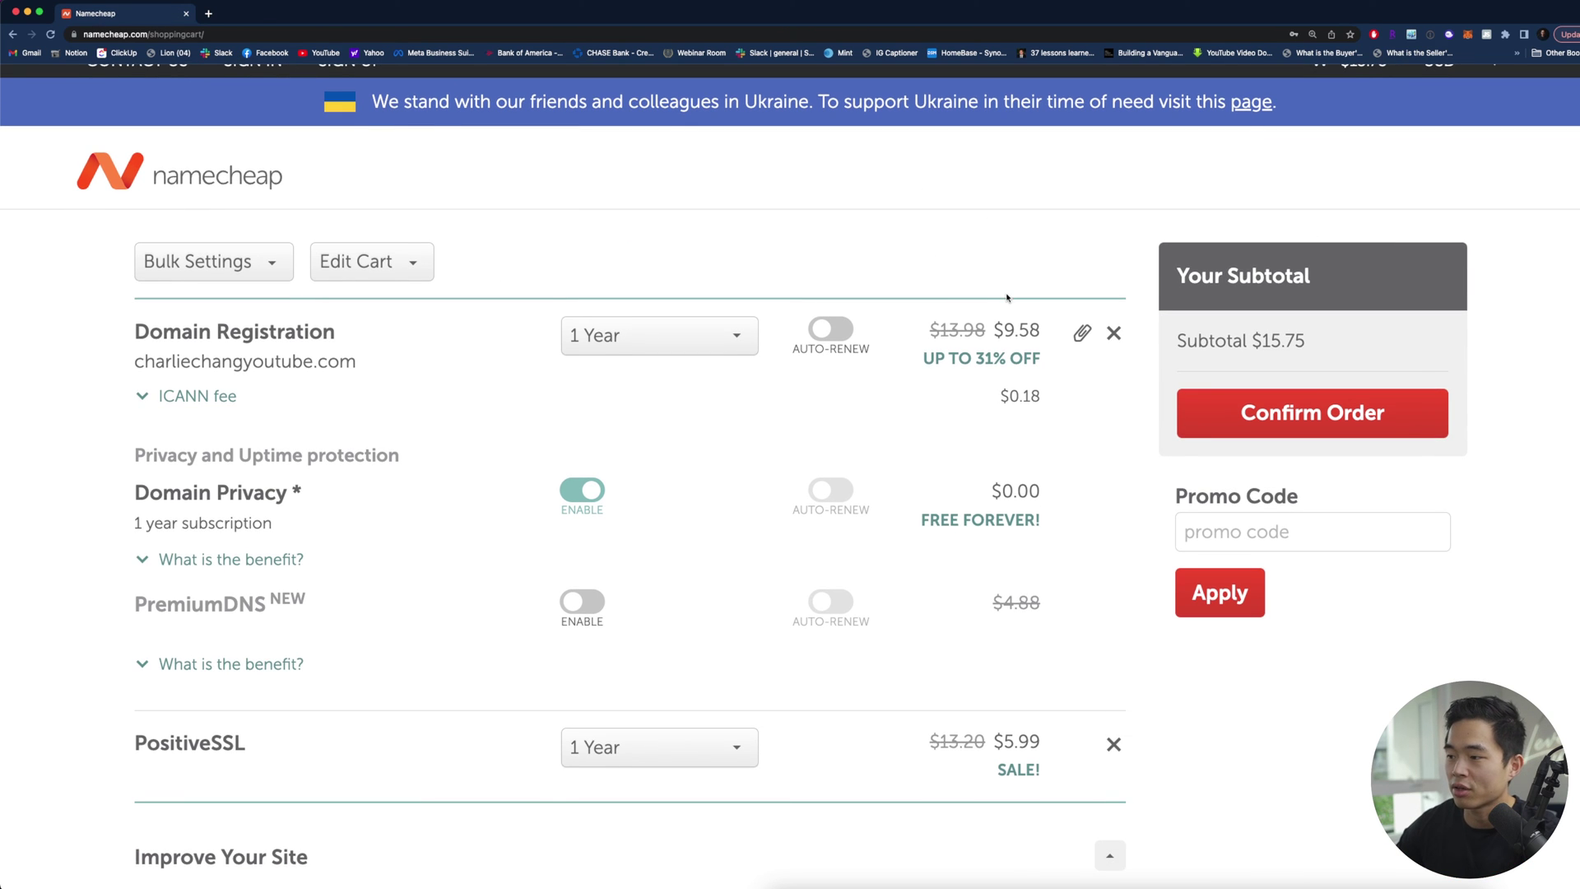
{"action": "scroll", "coordinate": [1009, 298], "scroll_direction": "up", "scroll_amount": 1}
{"action": "left_click", "coordinate": [688, 365]}
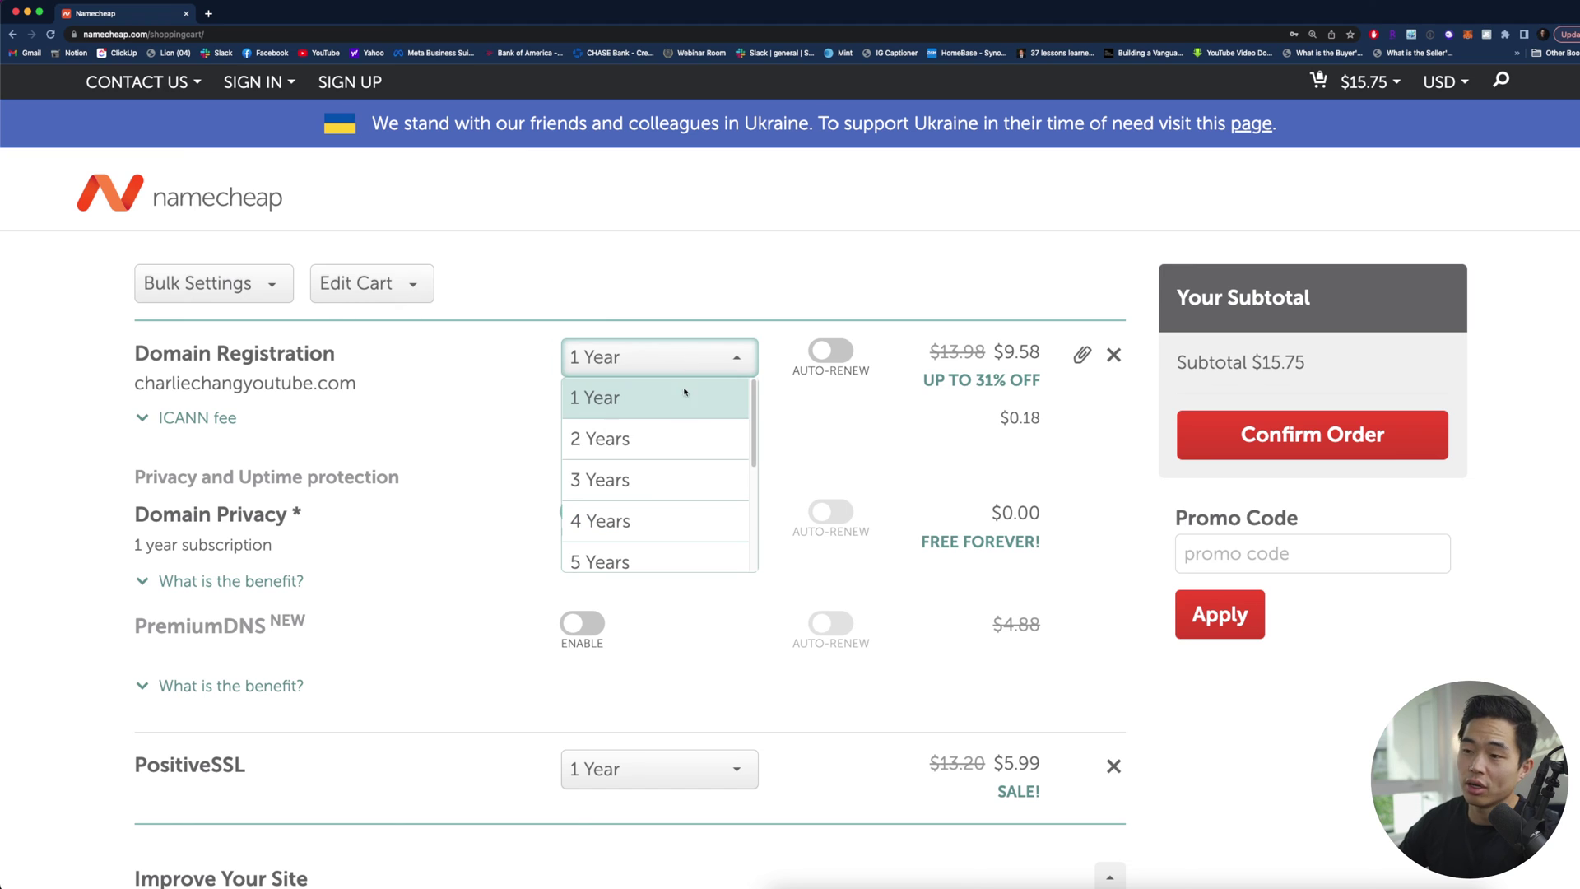
{"action": "scroll", "coordinate": [658, 461], "scroll_direction": "down", "scroll_amount": 3}
{"action": "scroll", "coordinate": [673, 495], "scroll_direction": "up", "scroll_amount": 3}
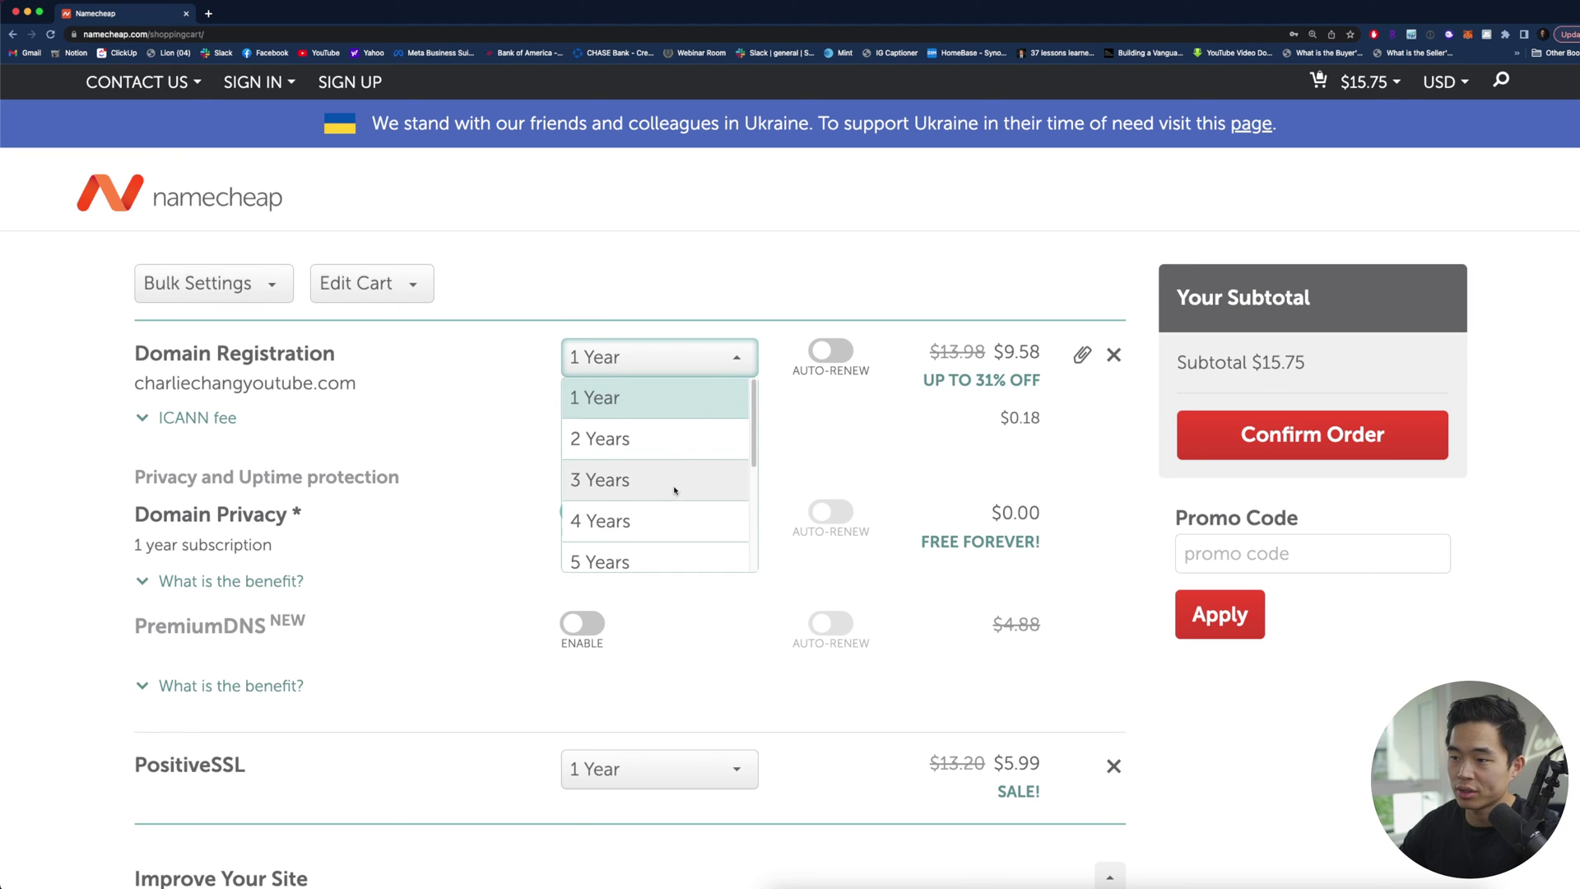
{"action": "left_click", "coordinate": [604, 409]}
{"action": "left_click", "coordinate": [813, 355]}
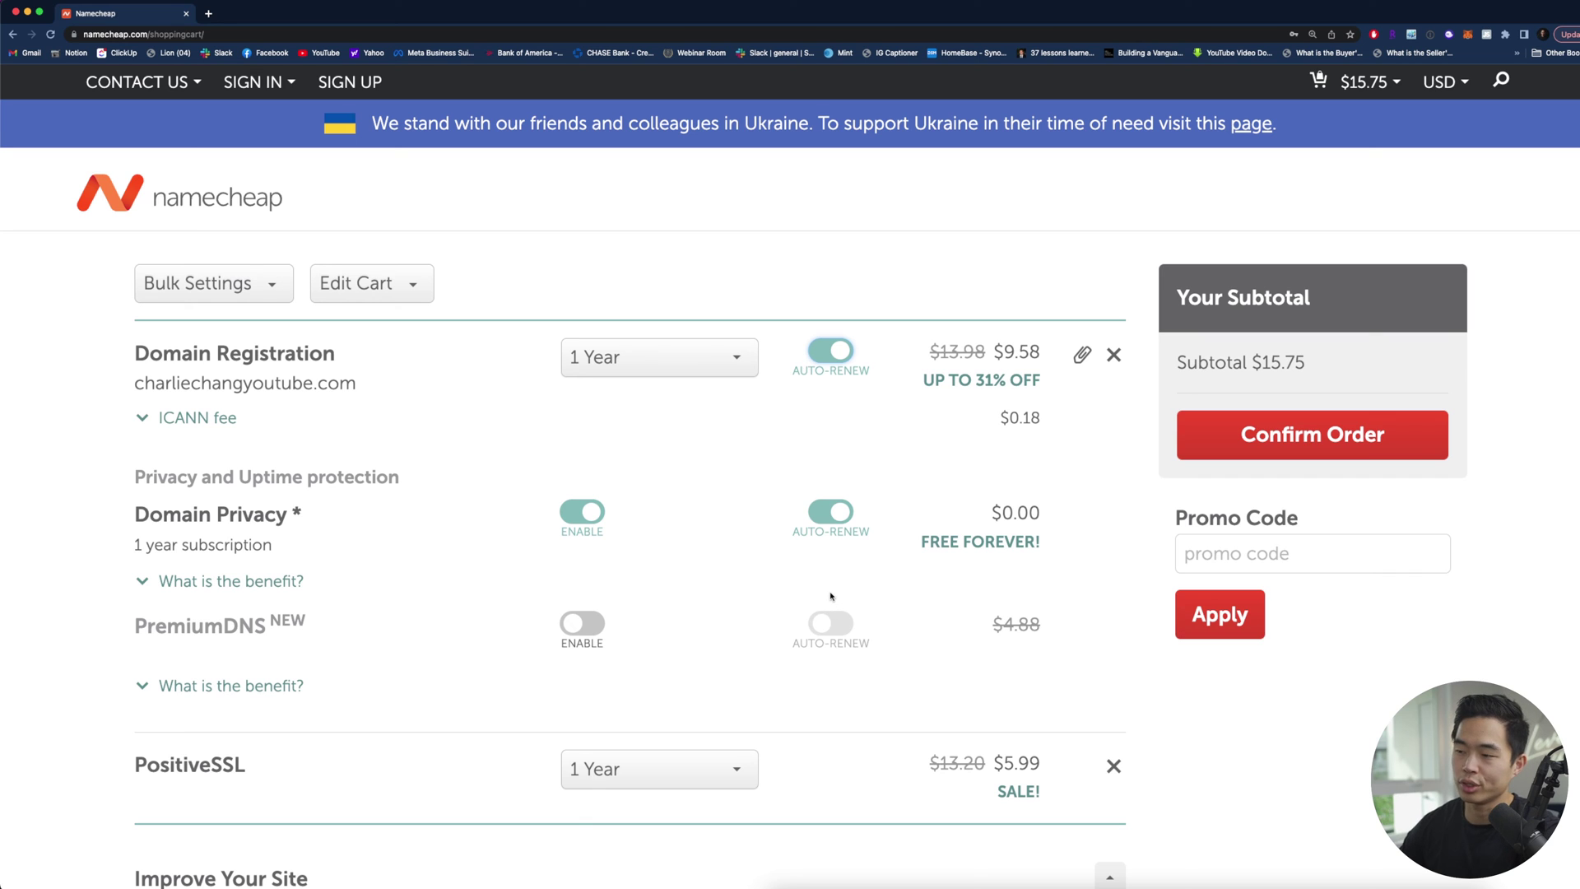
- Keep PositiveSSL at a 1 Year term and confirm the $15.75 order
{"action": "scroll", "coordinate": [549, 394], "scroll_direction": "down", "scroll_amount": 1}
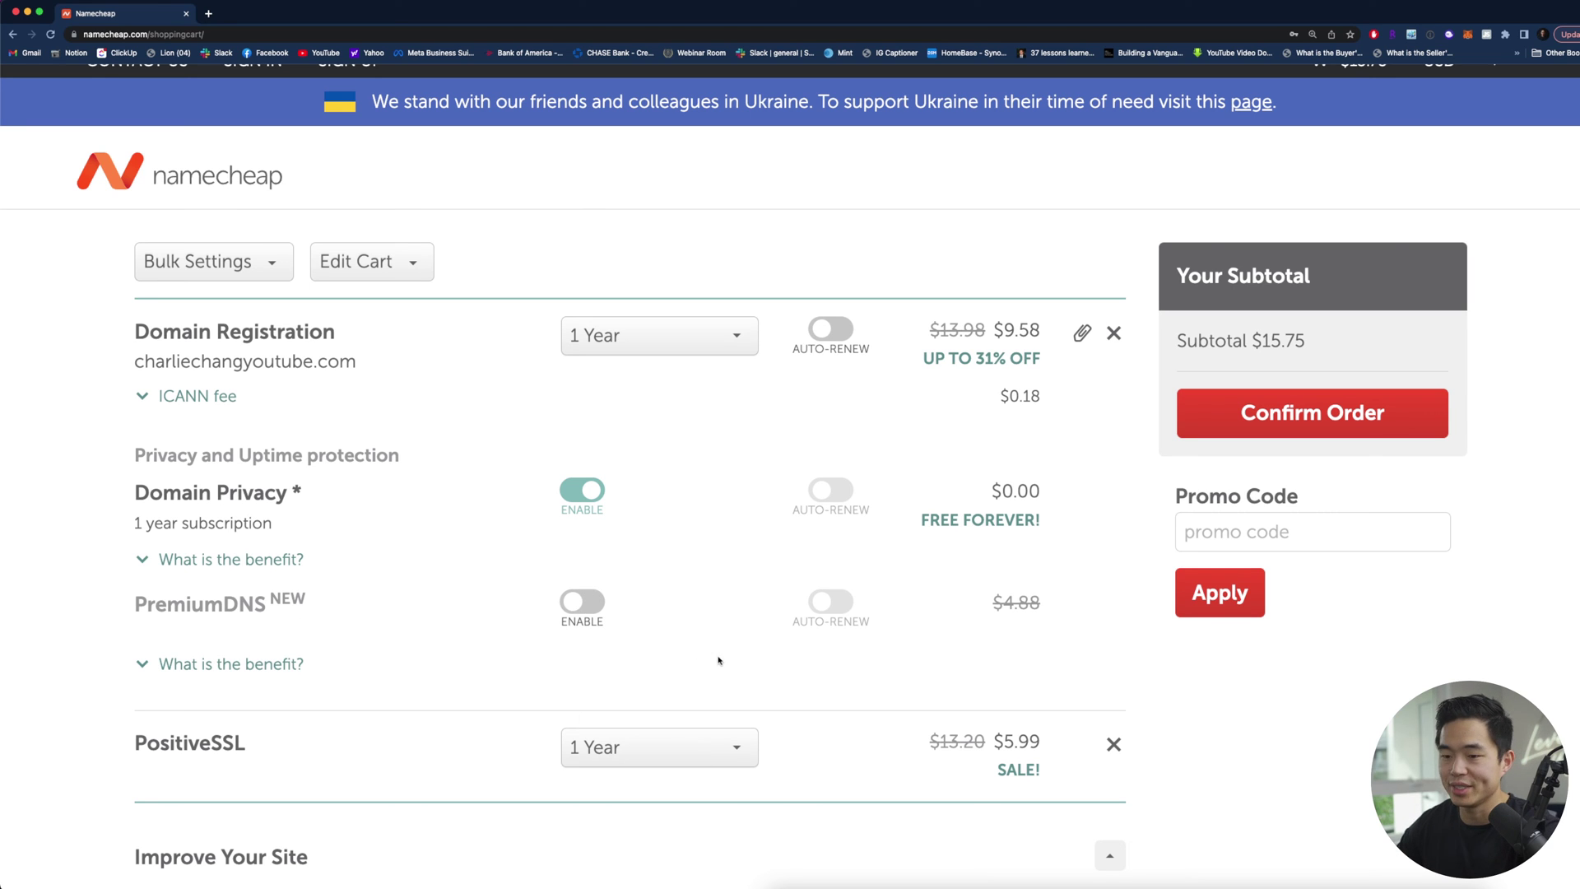
{"action": "scroll", "coordinate": [931, 617], "scroll_direction": "down", "scroll_amount": 5}
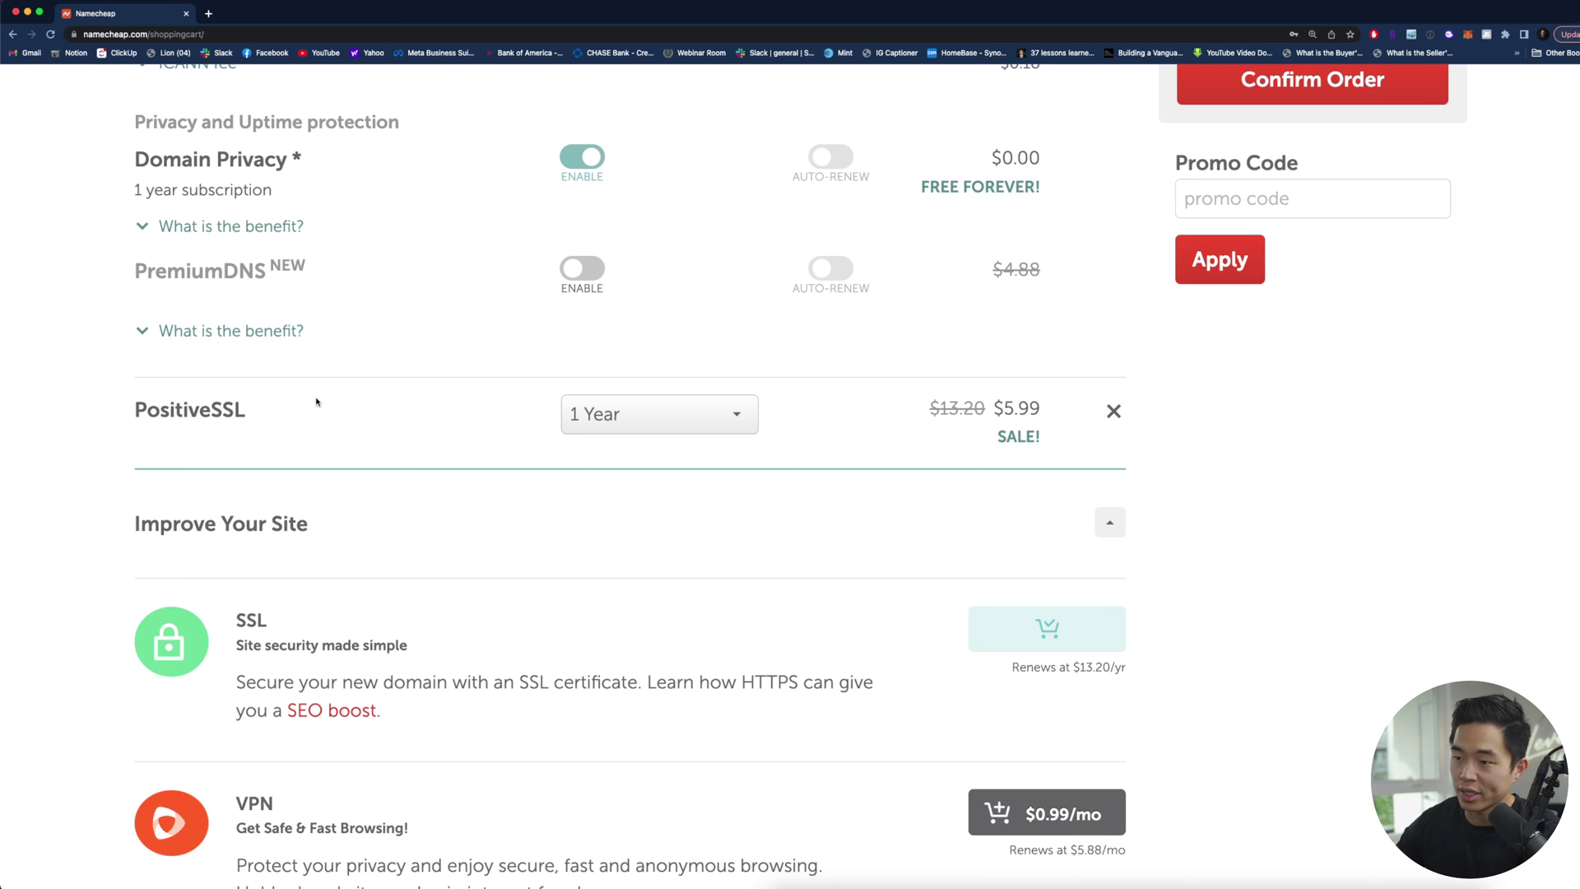
{"action": "left_click", "coordinate": [693, 414]}
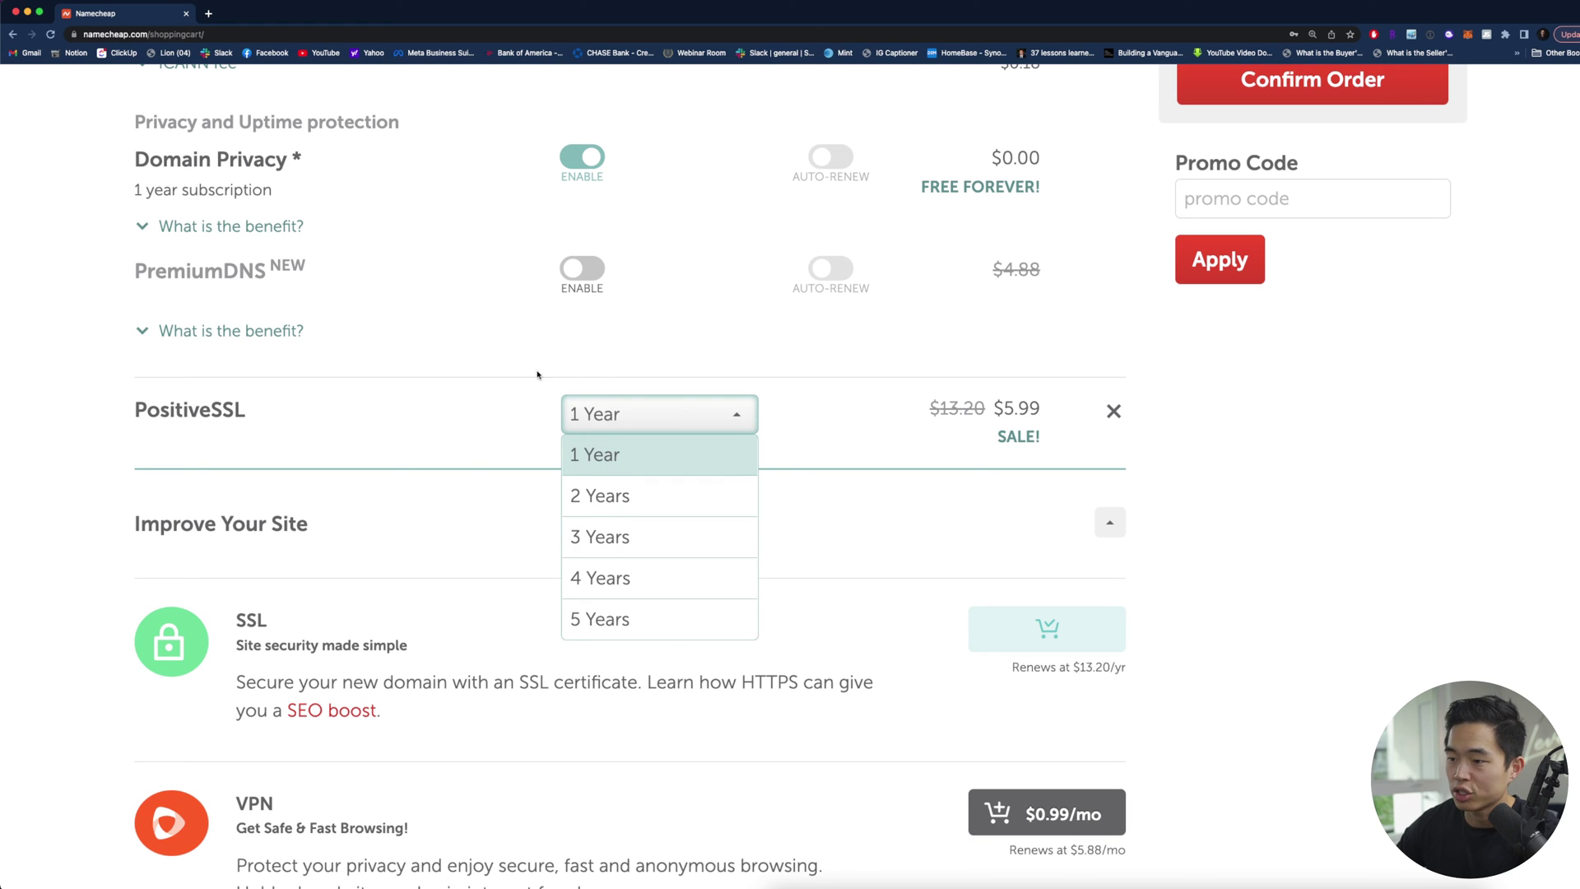
{"action": "left_click", "coordinate": [903, 413]}
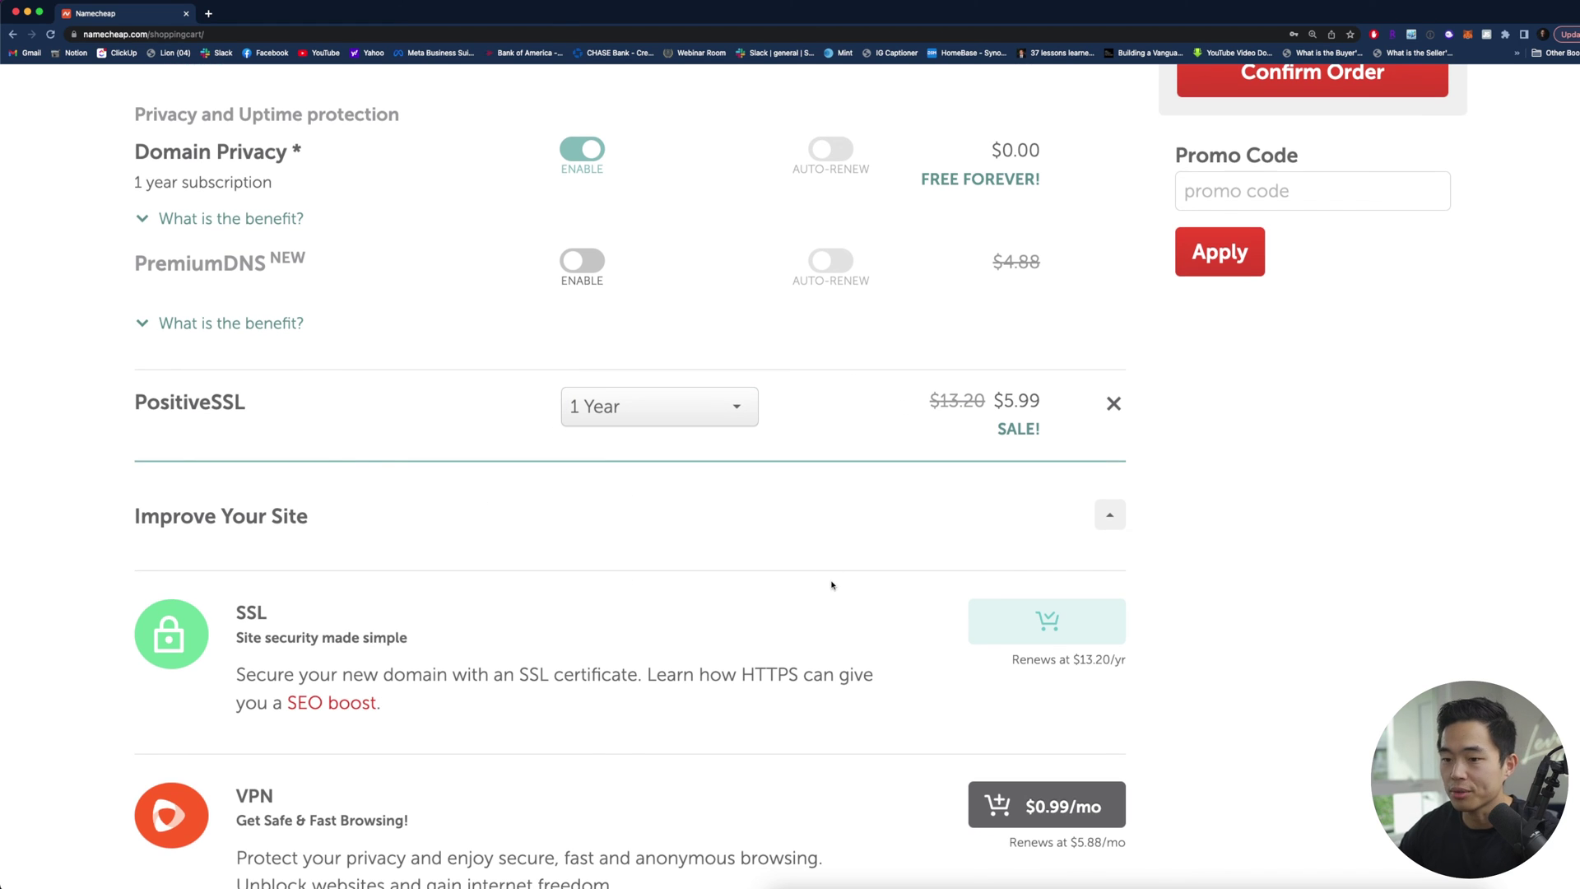
{"action": "scroll", "coordinate": [833, 586], "scroll_direction": "up", "scroll_amount": 5}
{"action": "left_click", "coordinate": [1356, 440]}
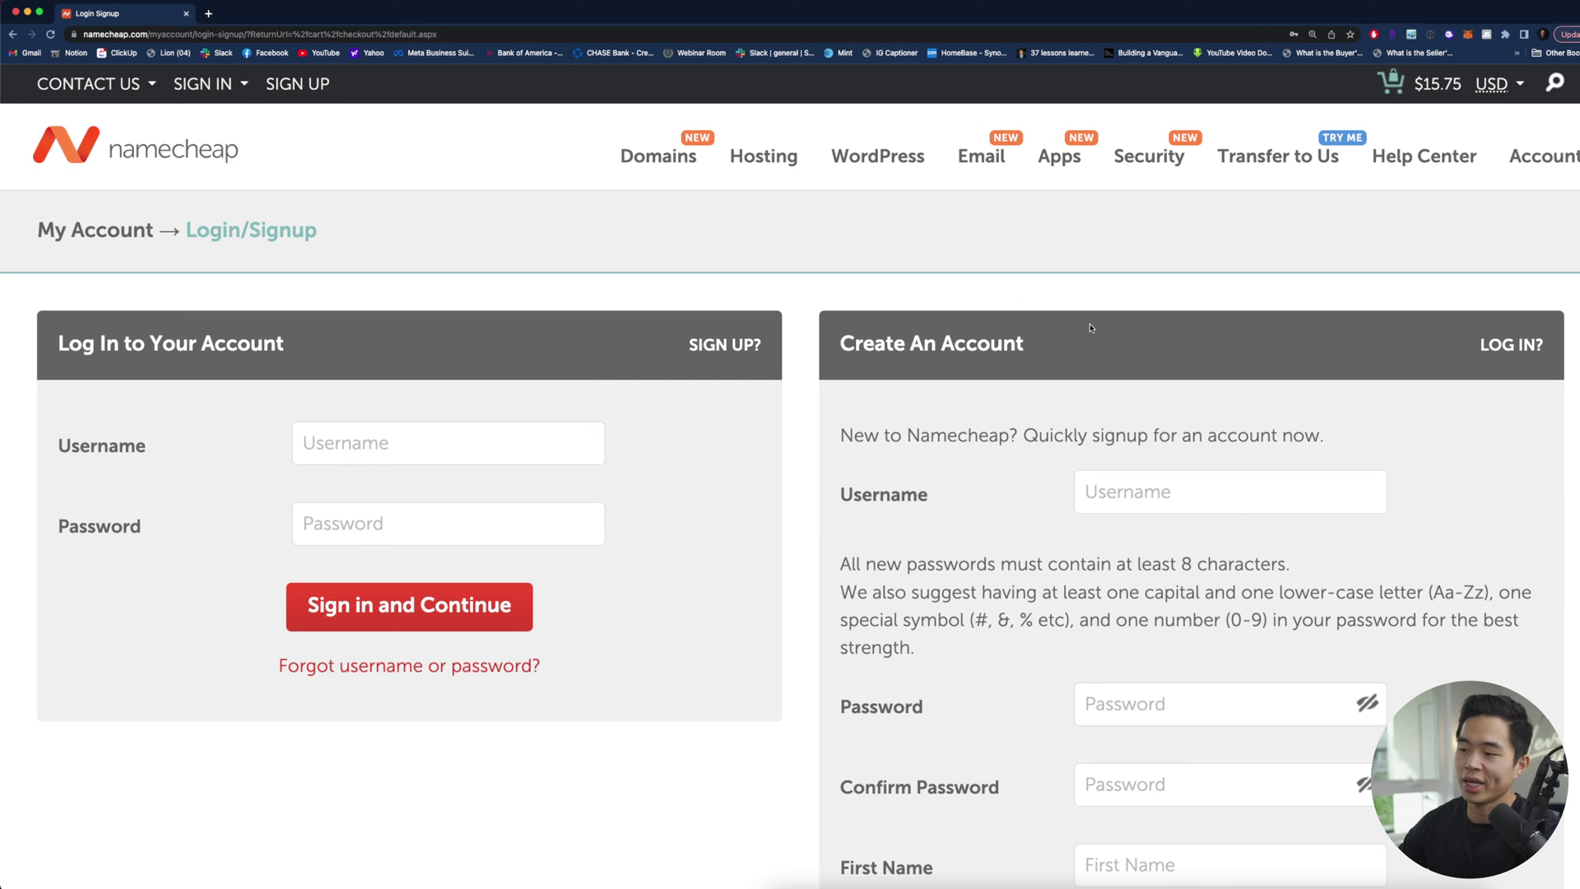
- Uncheck the 'Yes, sign me up for Namecheap's newsletter' option on the signup form
{"action": "scroll", "coordinate": [1270, 314], "scroll_direction": "down", "scroll_amount": 4}
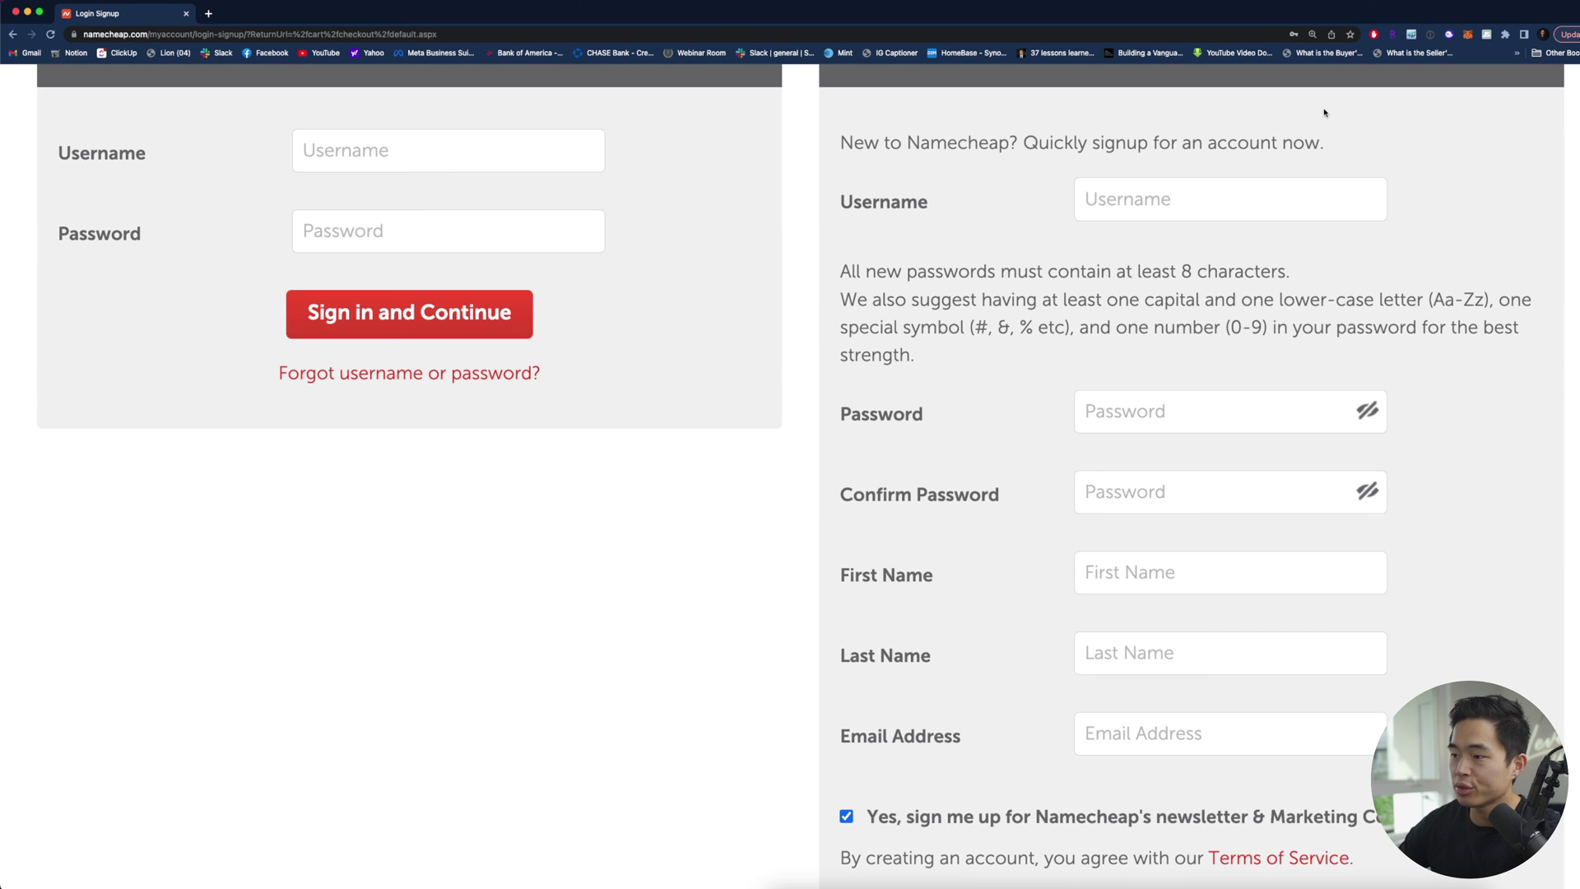
{"action": "scroll", "coordinate": [1164, 624], "scroll_direction": "down", "scroll_amount": 2}
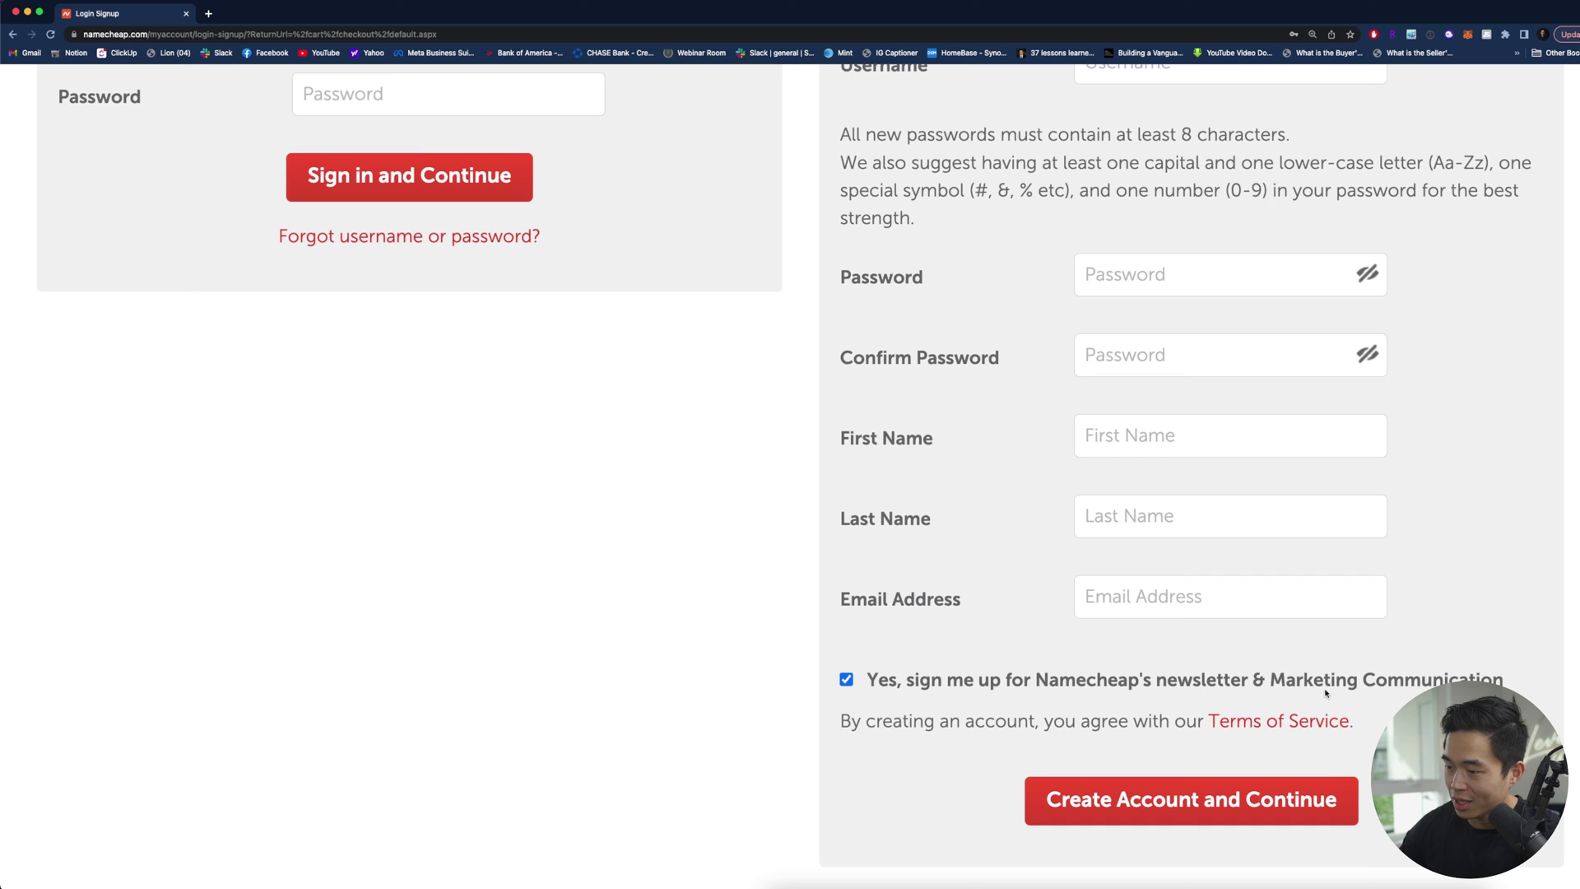
{"action": "left_click", "coordinate": [846, 680]}
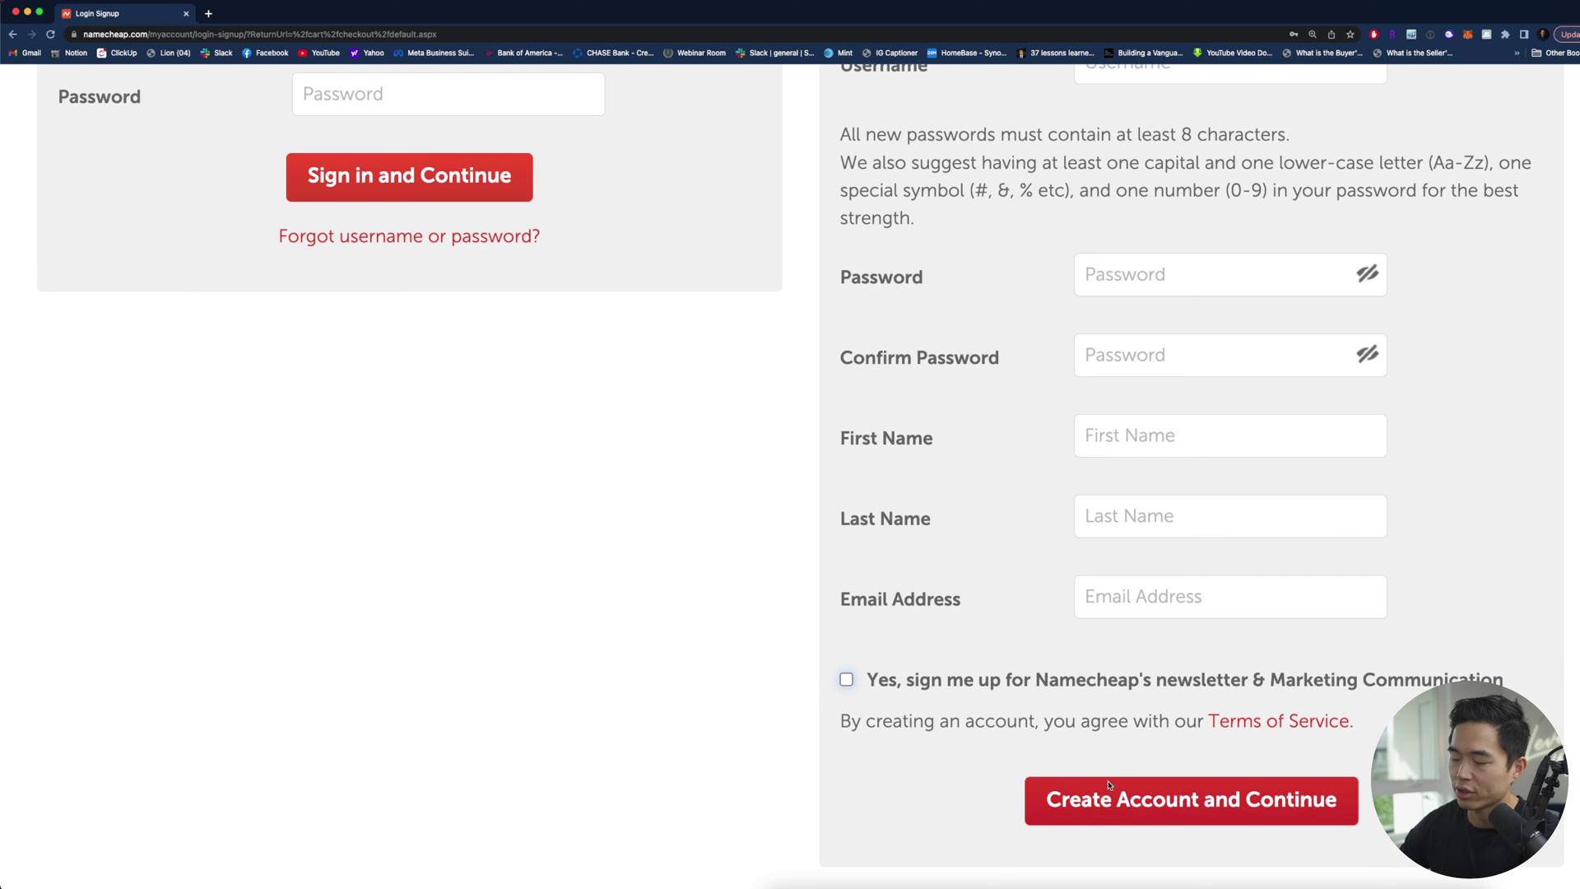
{"action": "scroll", "coordinate": [1074, 603], "scroll_direction": "up", "scroll_amount": 6}
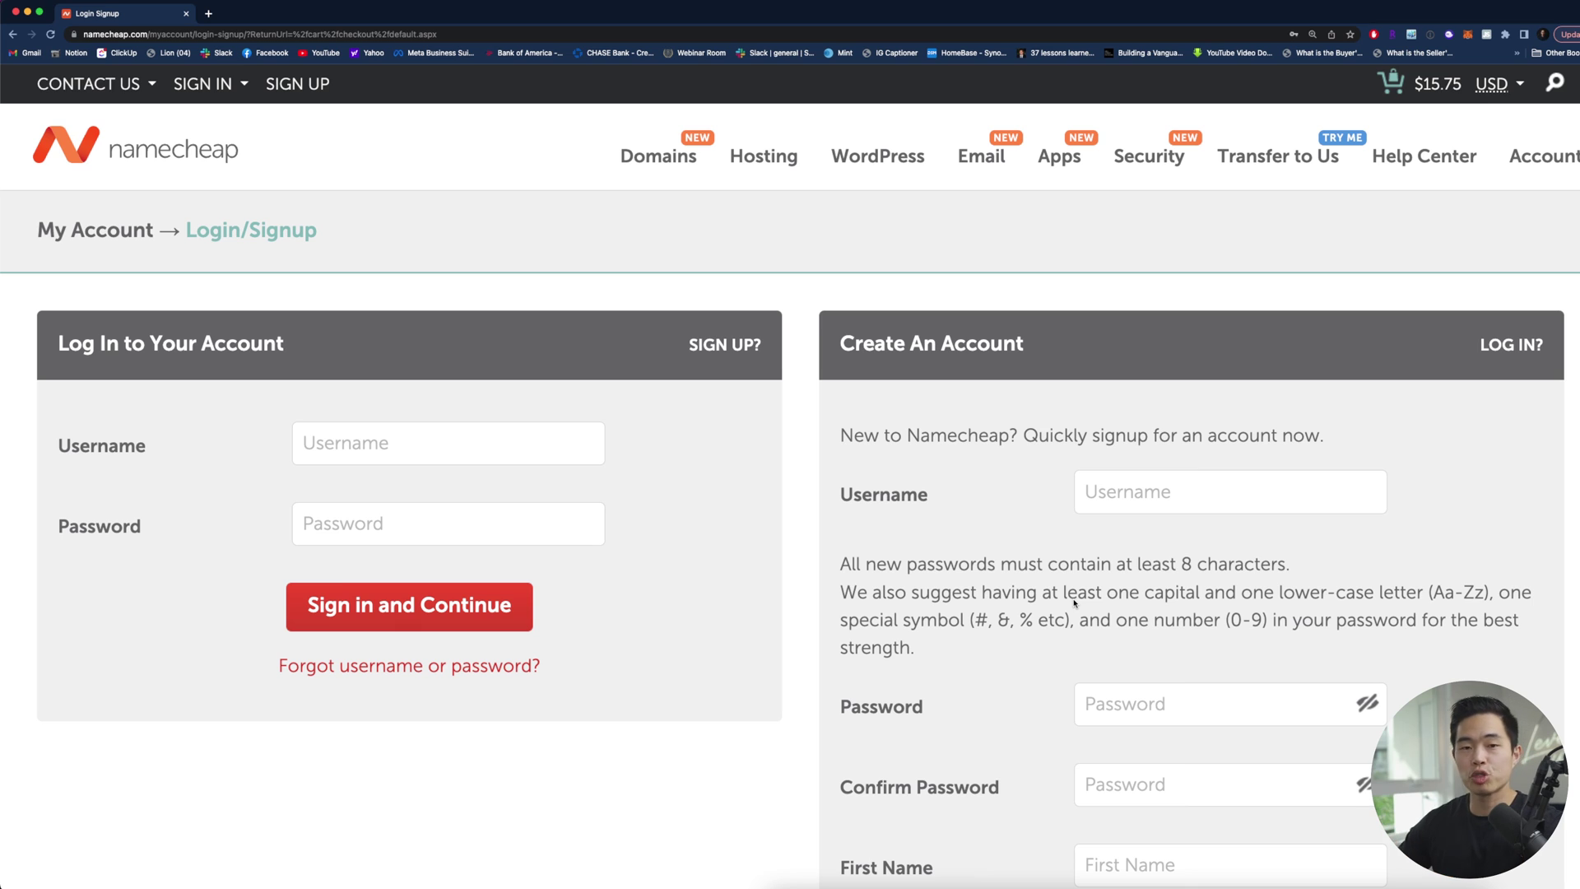